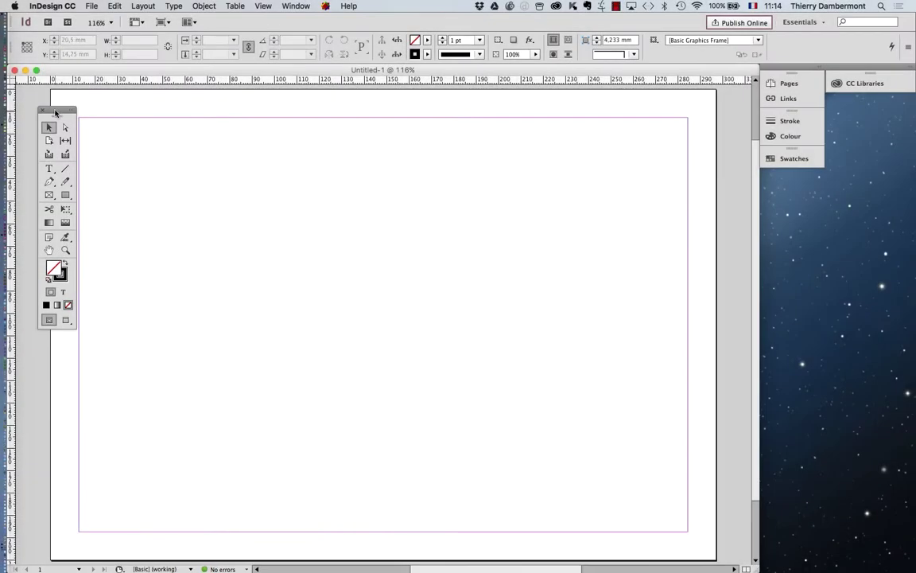
Drag the floating Tools panel further left, clear of the empty landscape page.
{"action": "left_click_drag", "start_coordinate": [54, 110], "coordinate": [42, 105]}
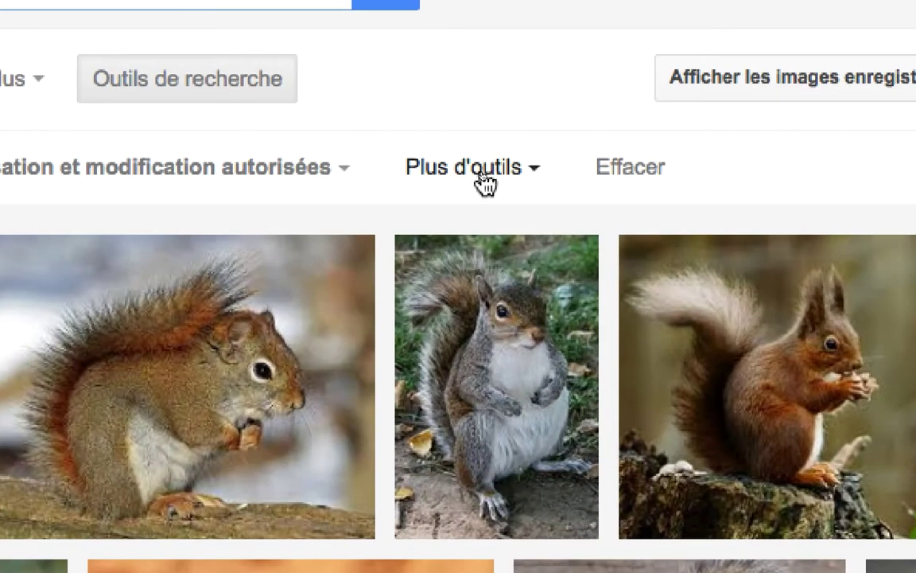
Show image sizes and filter squirrel results to larger than 4 Mpx (2272 × 1704).
{"action": "left_click", "coordinate": [485, 183]}
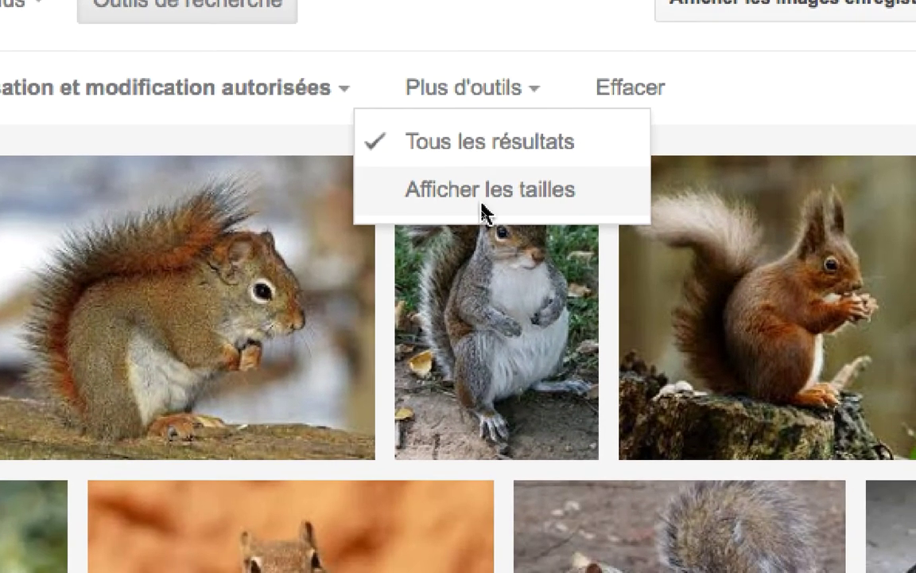
{"action": "left_click", "coordinate": [482, 208]}
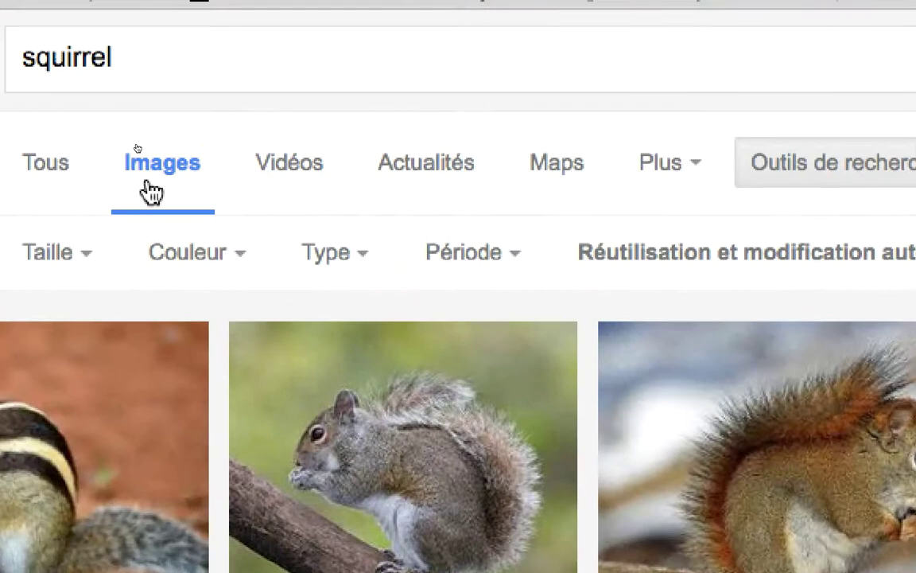
{"action": "left_click", "coordinate": [49, 251]}
{"action": "mouse_move", "coordinate": [148, 412]}
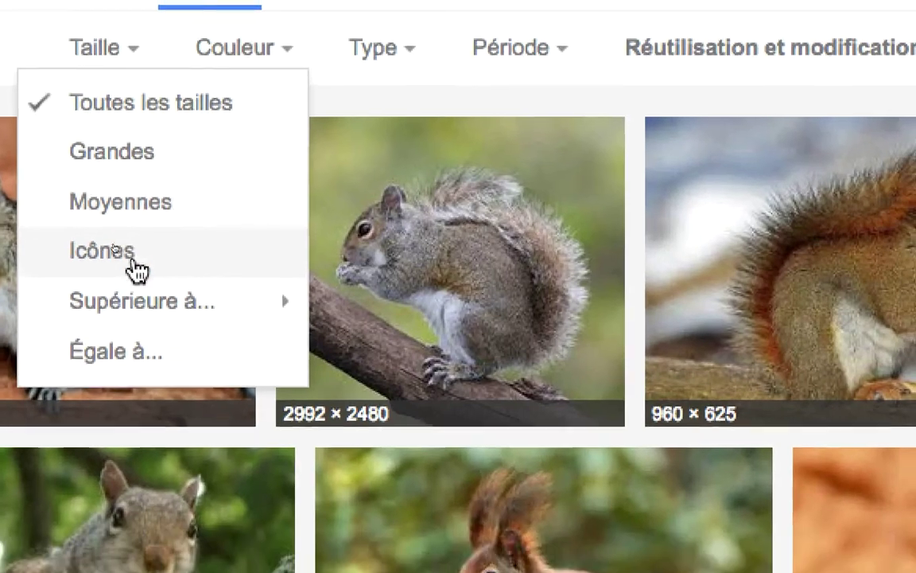
{"action": "mouse_move", "coordinate": [40, 210]}
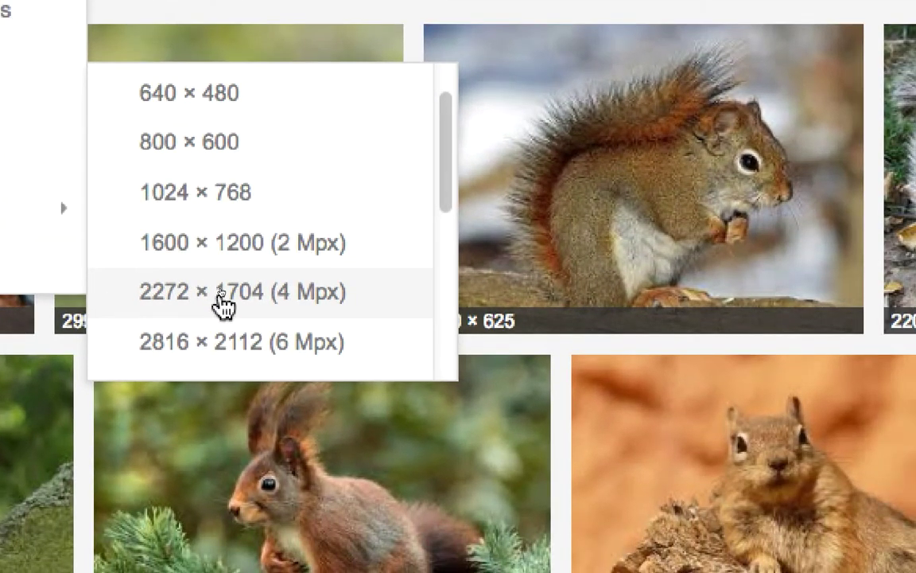
{"action": "left_click", "coordinate": [223, 305]}
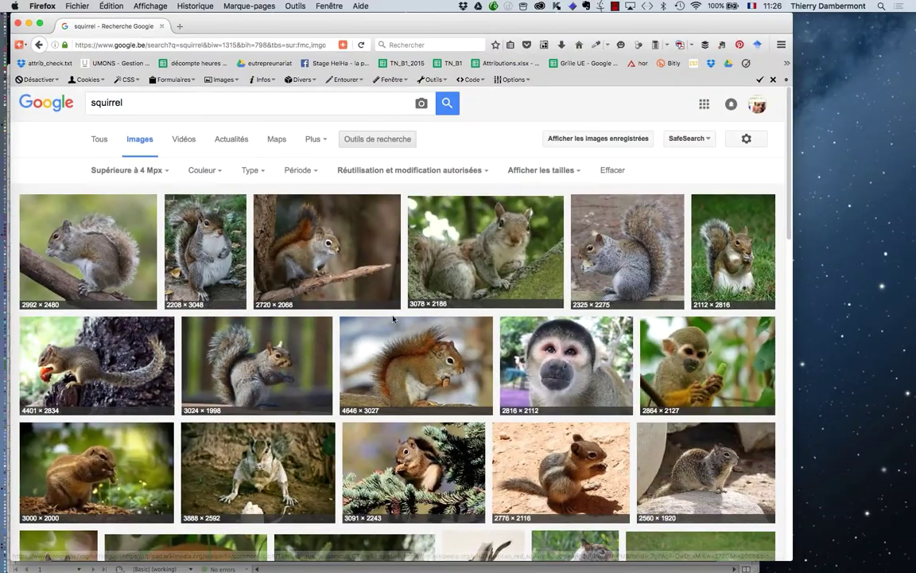
{"action": "scroll", "coordinate": [359, 386], "scroll_direction": "down", "scroll_amount": 3}
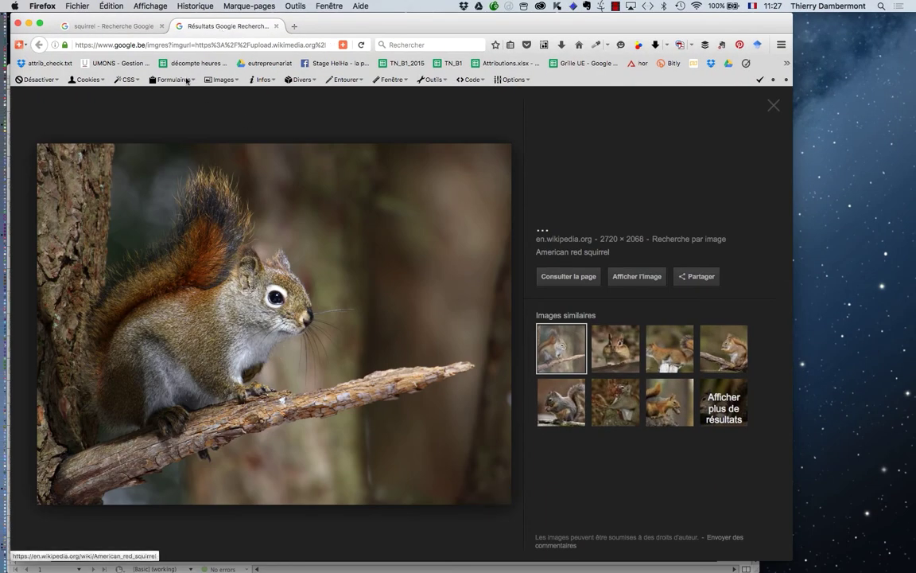
Open the American red squirrel photo via Afficher l'image and view it at 100%.
{"action": "left_click", "coordinate": [89, 39]}
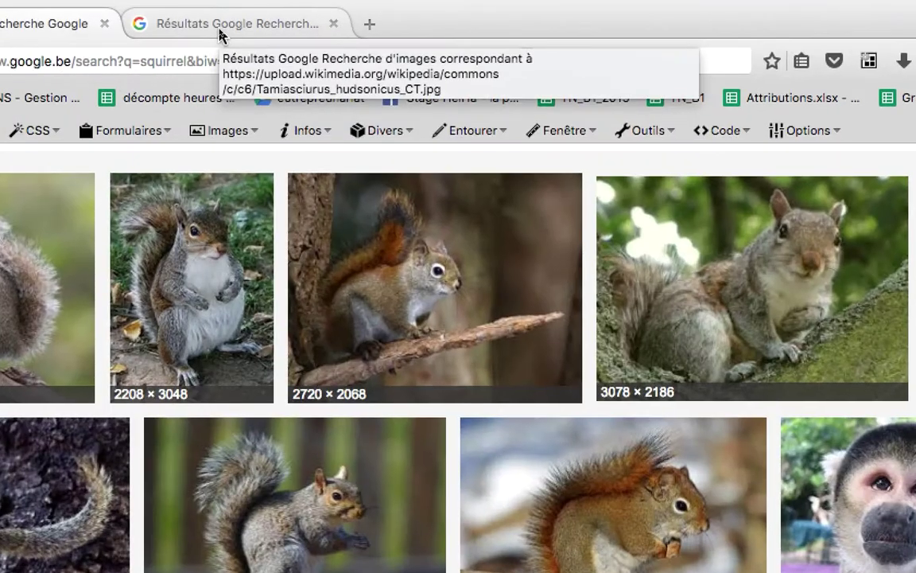
{"action": "left_click", "coordinate": [221, 33]}
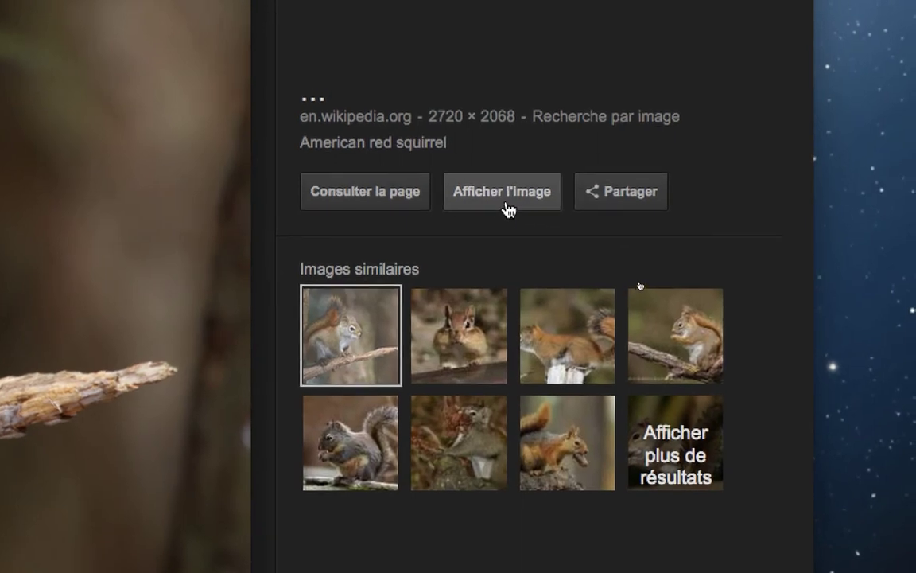
{"action": "left_click", "coordinate": [506, 205]}
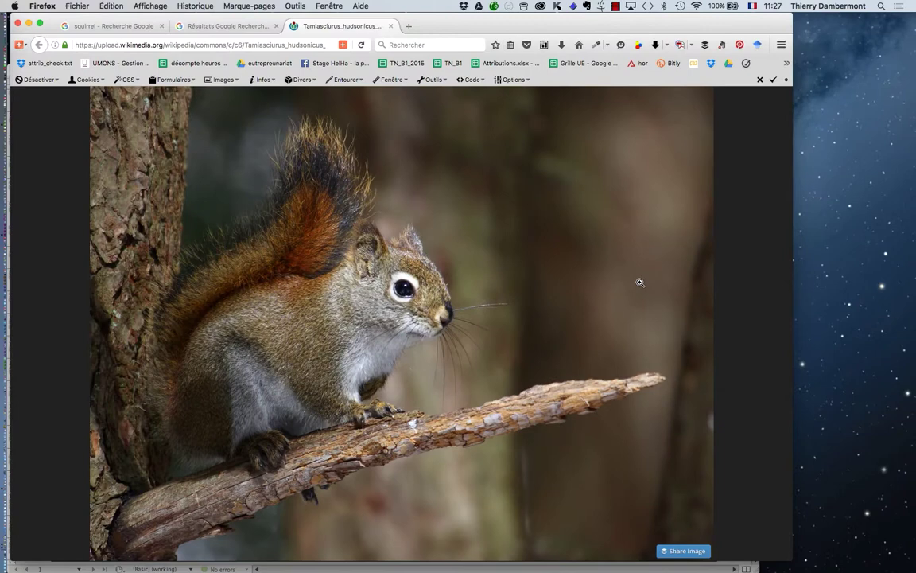
{"action": "left_click", "coordinate": [413, 276]}
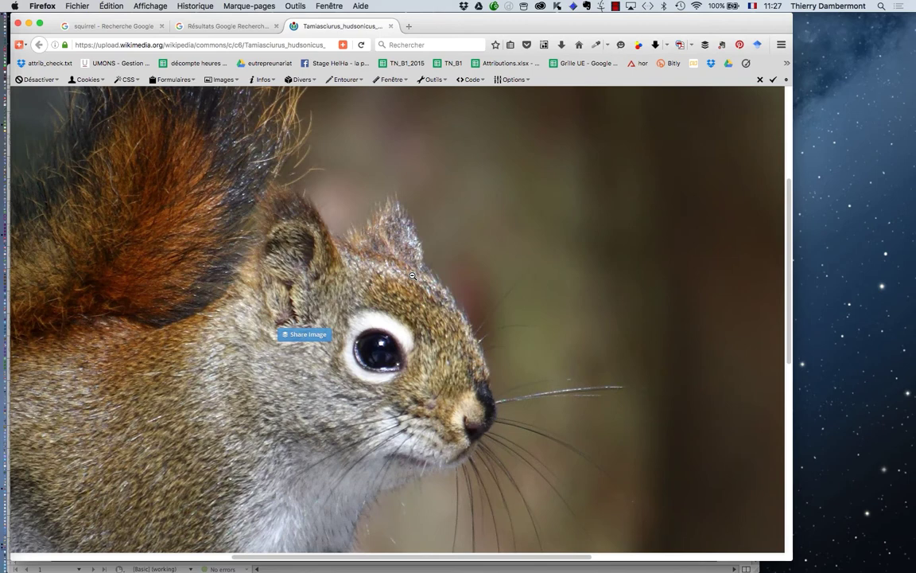
{"action": "left_click", "coordinate": [116, 27]}
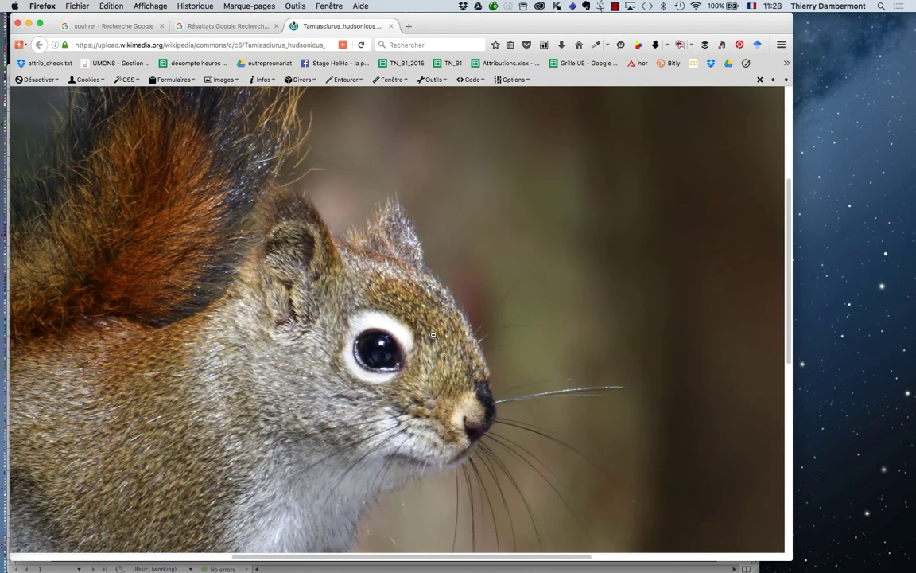
Start saving the squirrel image with Enregistrer l'image sous… and choose the Desktop.
{"action": "right_click", "coordinate": [429, 312]}
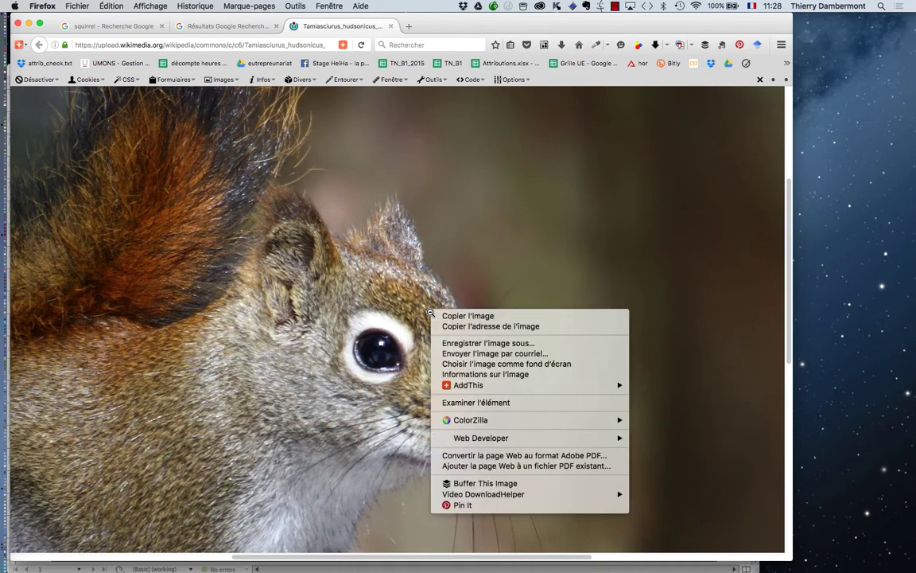
{"action": "left_click", "coordinate": [501, 344]}
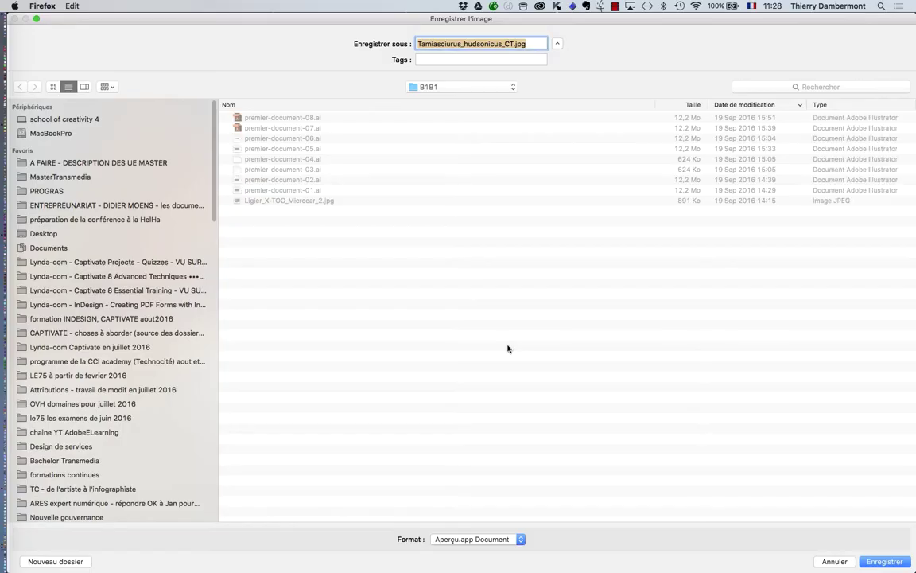
{"action": "left_click", "coordinate": [835, 561]}
{"action": "right_click", "coordinate": [431, 314]}
{"action": "left_click", "coordinate": [482, 347]}
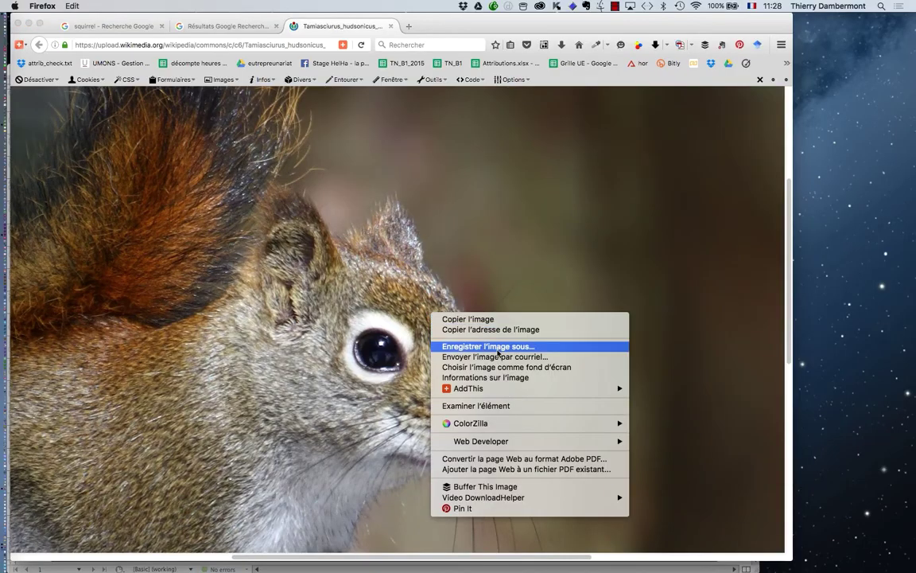
{"action": "left_click", "coordinate": [45, 232]}
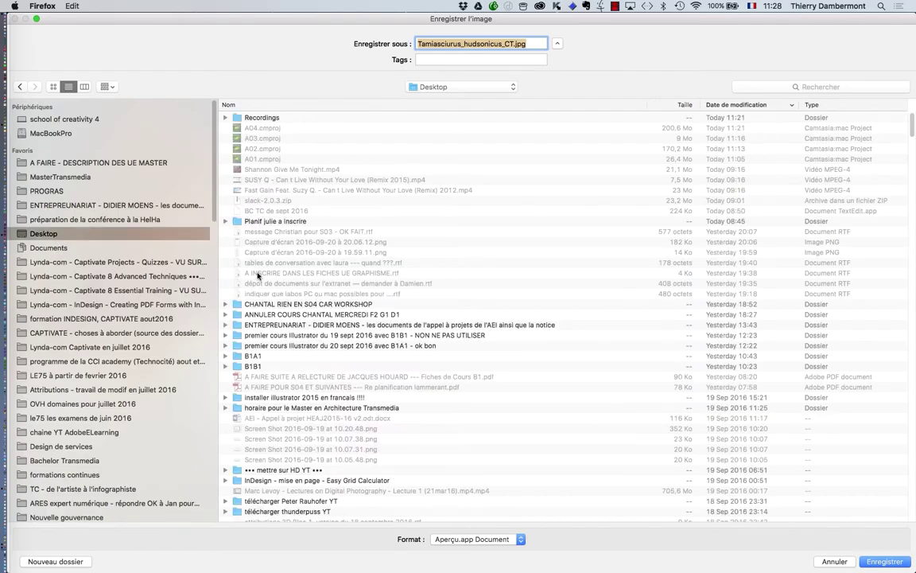
{"action": "left_click_drag", "start_coordinate": [910, 570], "coordinate": [657, 407]}
{"action": "left_click_drag", "start_coordinate": [236, 22], "coordinate": [407, 103]}
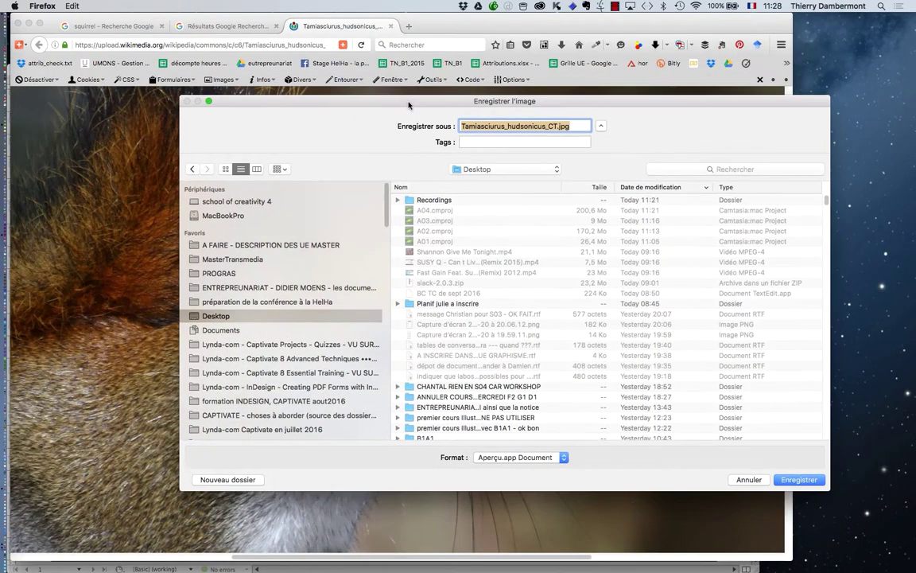
Create a B1K1 folder on the Desktop and save Tamiasciurus_hudsonicus_CT.jpg into it.
{"action": "left_click", "coordinate": [234, 480]}
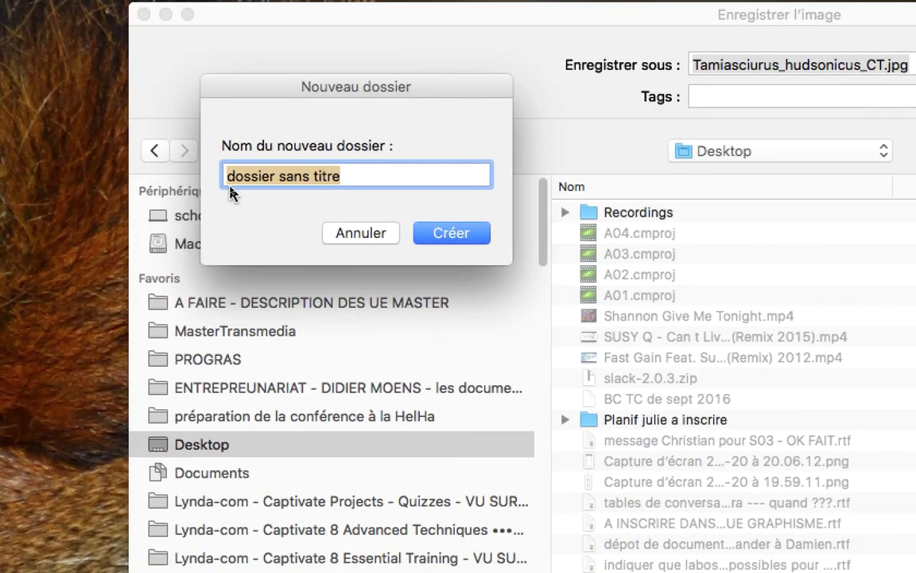
{"action": "type", "text": "B1KA"}
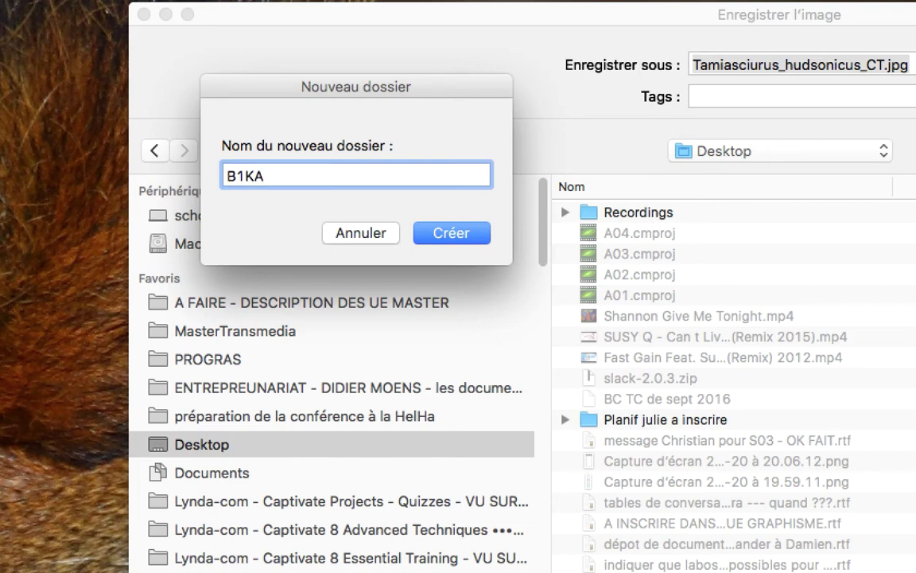
{"action": "key", "text": "BackSpace"}
{"action": "type", "text": "1"}
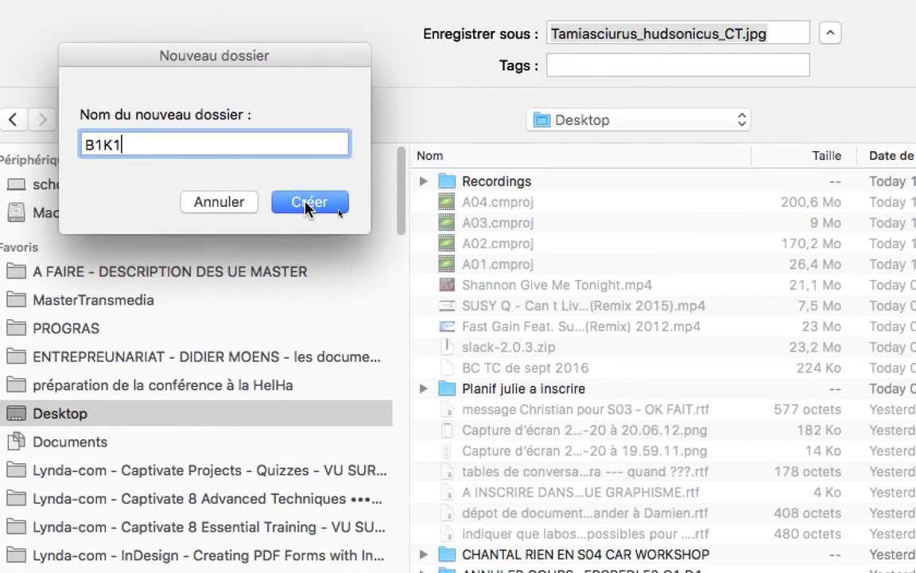
{"action": "left_click", "coordinate": [449, 232]}
{"action": "left_click", "coordinate": [529, 143]}
{"action": "key", "text": "super+a"}
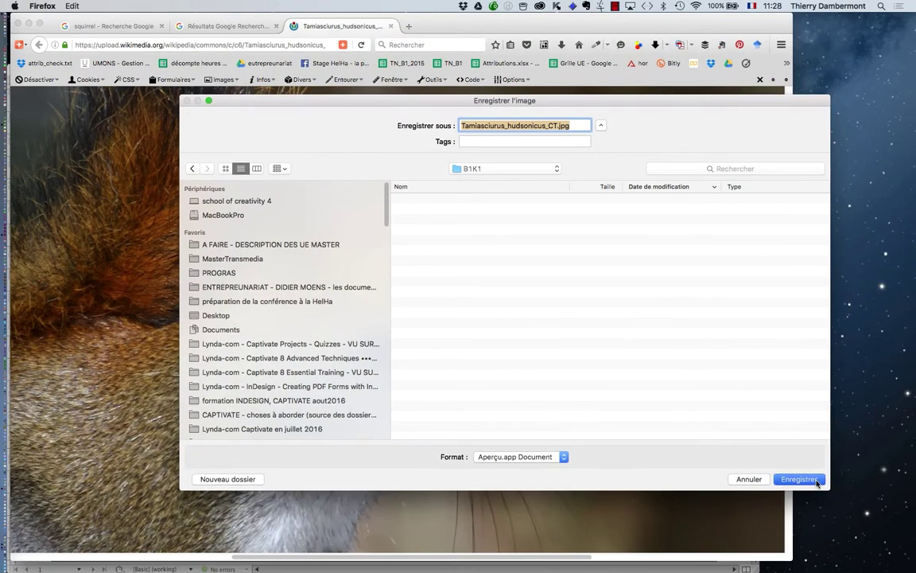
{"action": "left_click", "coordinate": [800, 479]}
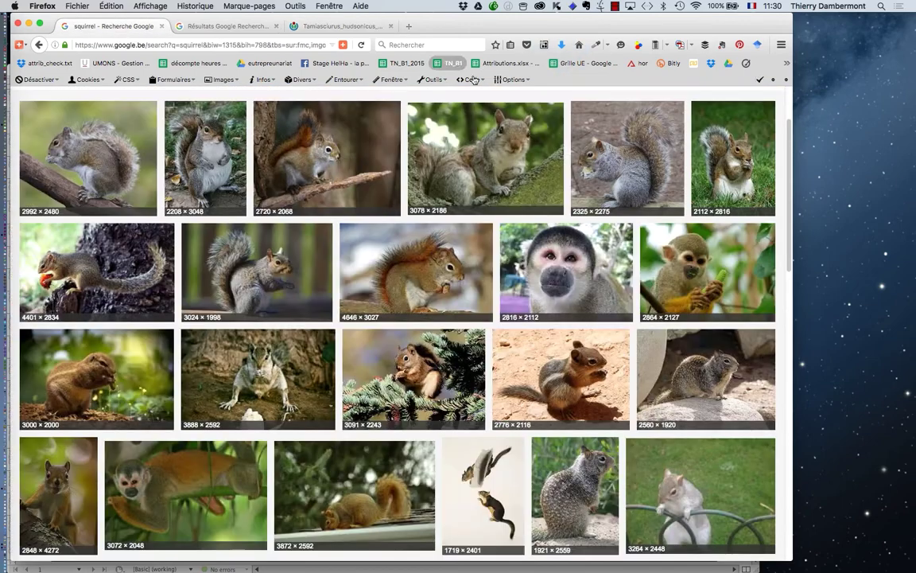
In InDesign's Place dialog, select Tamiasciurus_hudsonicus_CT.jpg from the B1K1 folder.
{"action": "key", "text": "super+Tab"}
{"action": "key", "text": "Tab"}
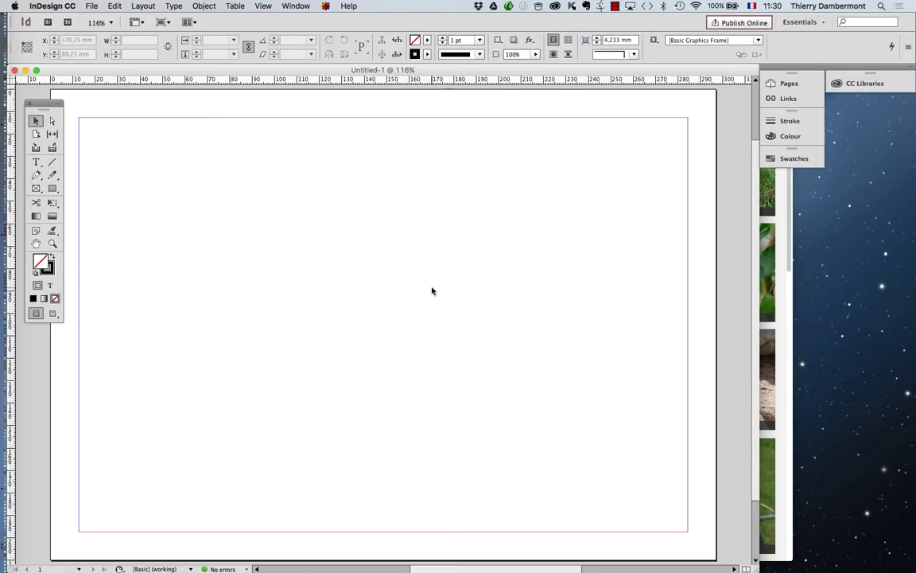
{"action": "left_click", "coordinate": [90, 7]}
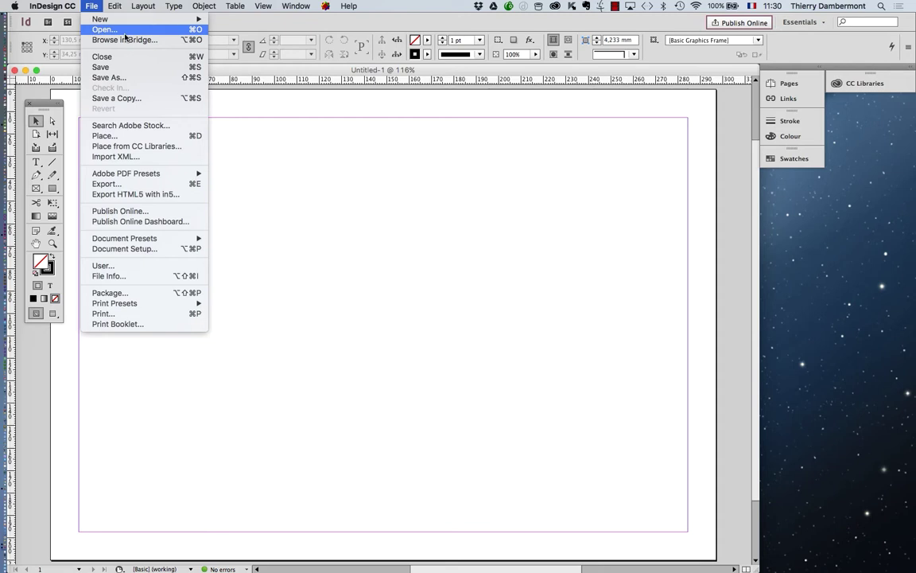
{"action": "left_click", "coordinate": [136, 137]}
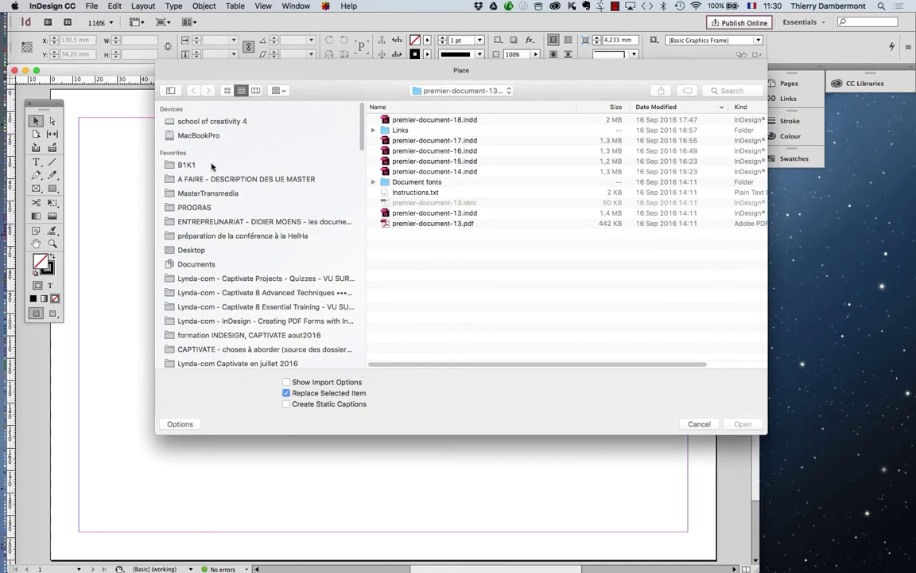
{"action": "left_click", "coordinate": [214, 164]}
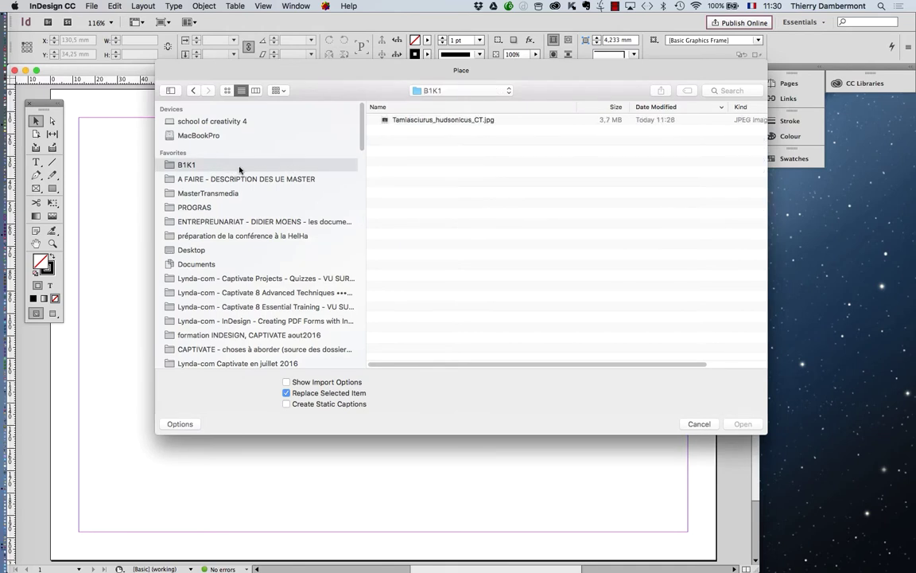
{"action": "left_click", "coordinate": [402, 120]}
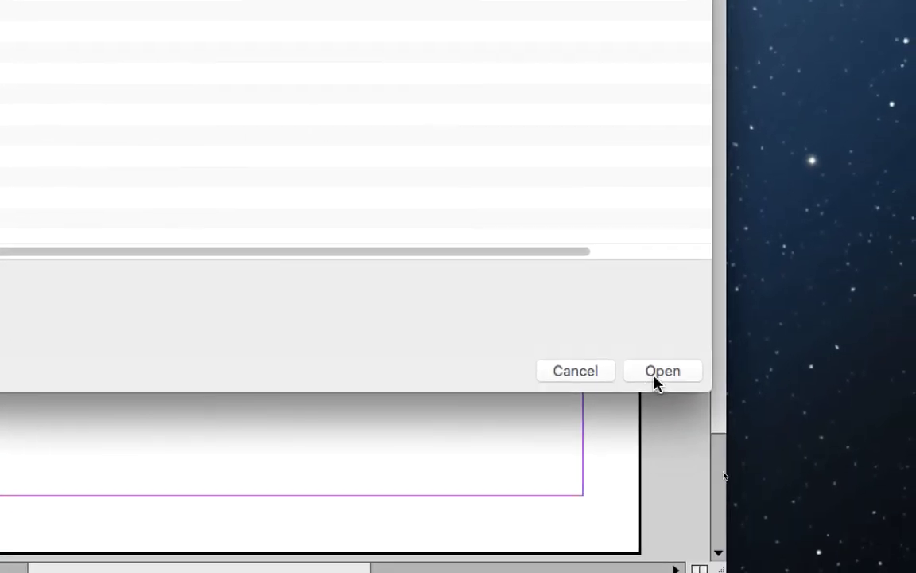
Place the squirrel photo at full size from the top-left margin corner.
{"action": "left_click", "coordinate": [655, 379]}
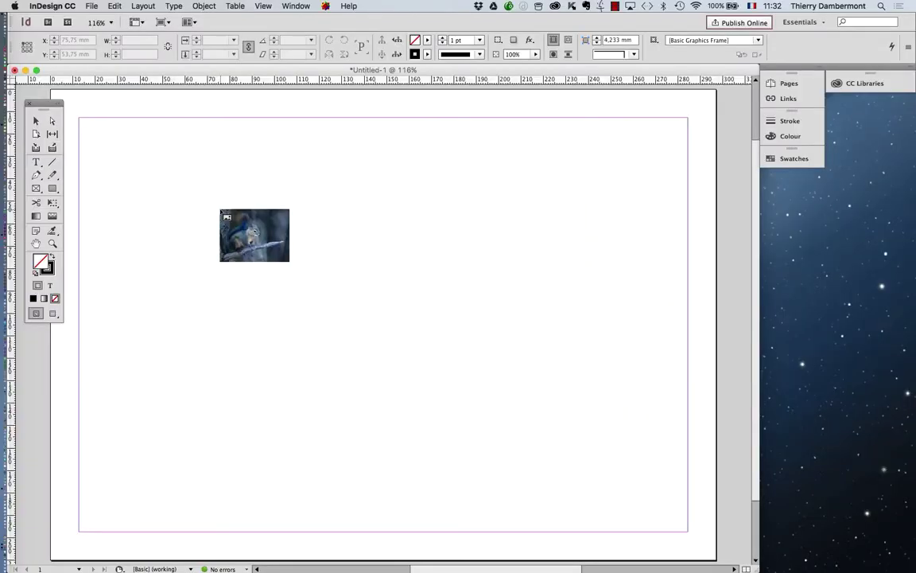
{"action": "left_click_drag", "start_coordinate": [221, 211], "coordinate": [110, 148]}
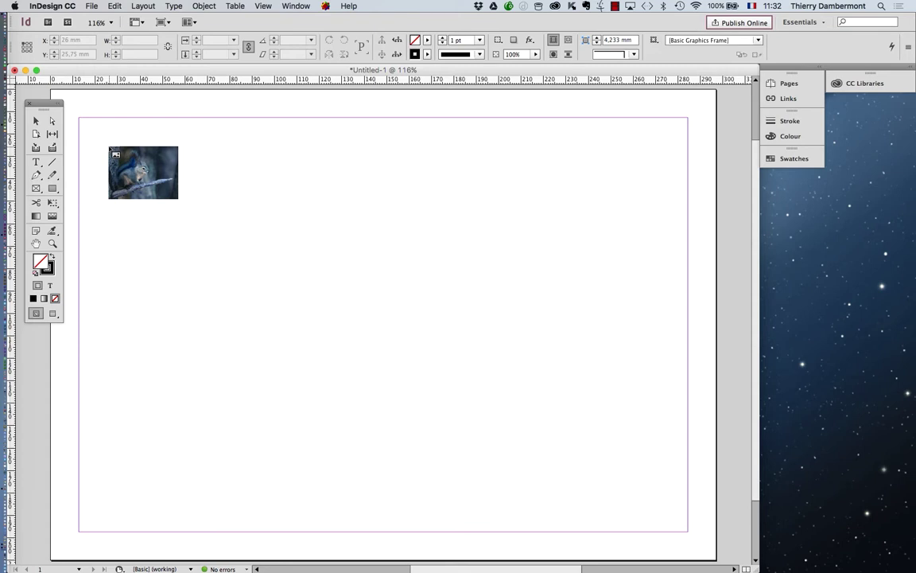
{"action": "left_click", "coordinate": [109, 147]}
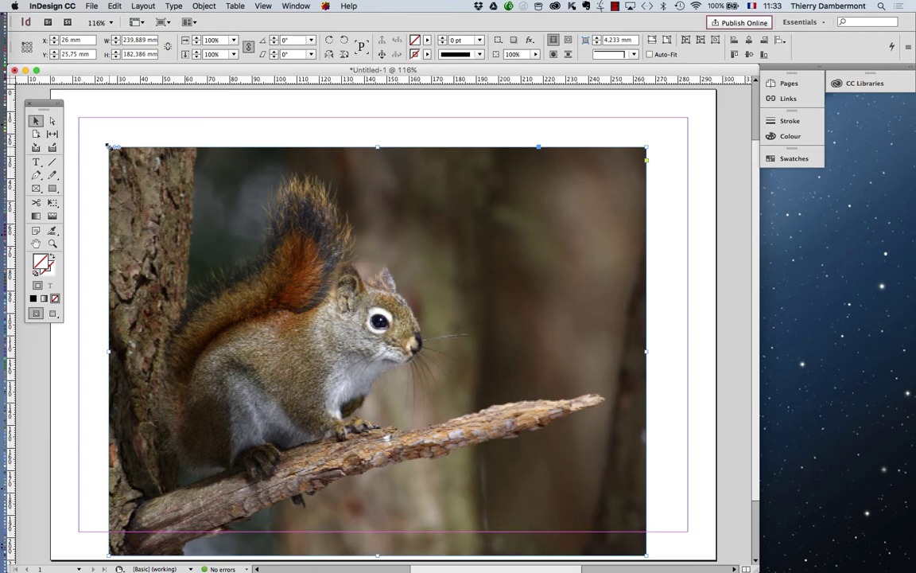
Undo the full-size placement and draw the photo about 113 × 86 mm in the upper-left.
{"action": "key", "text": "super+z"}
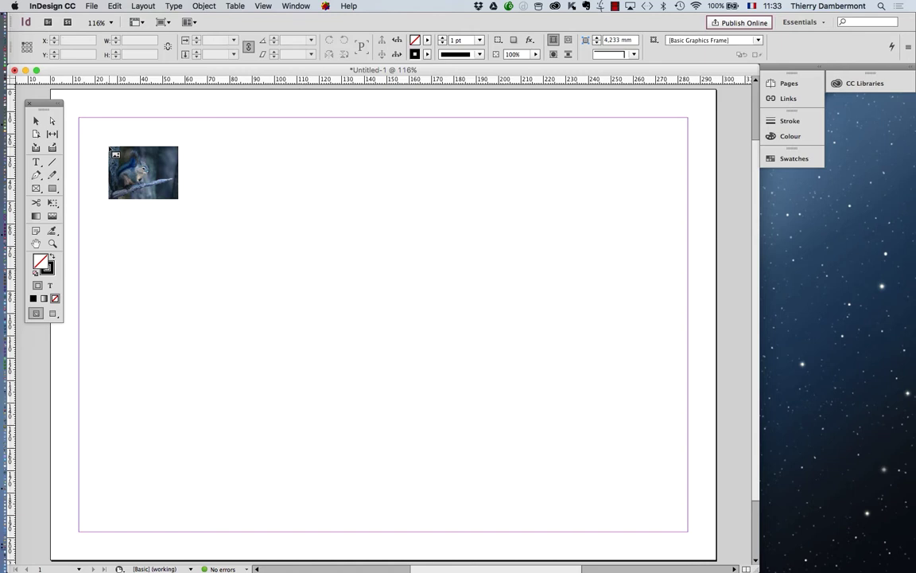
{"action": "left_click_drag", "start_coordinate": [111, 148], "coordinate": [366, 319]}
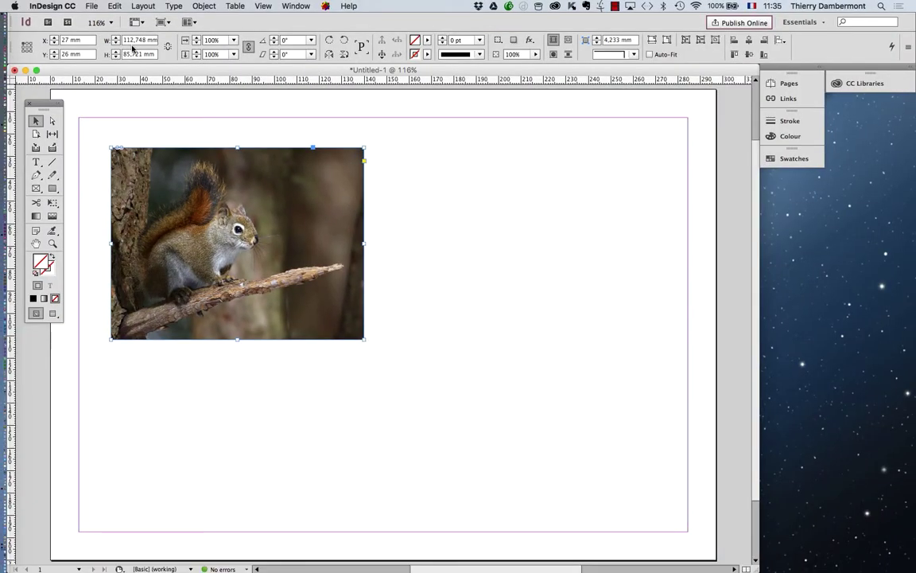
Save the document, replacing Untitled-1 with the name first-doc-01.
{"action": "left_click", "coordinate": [91, 7]}
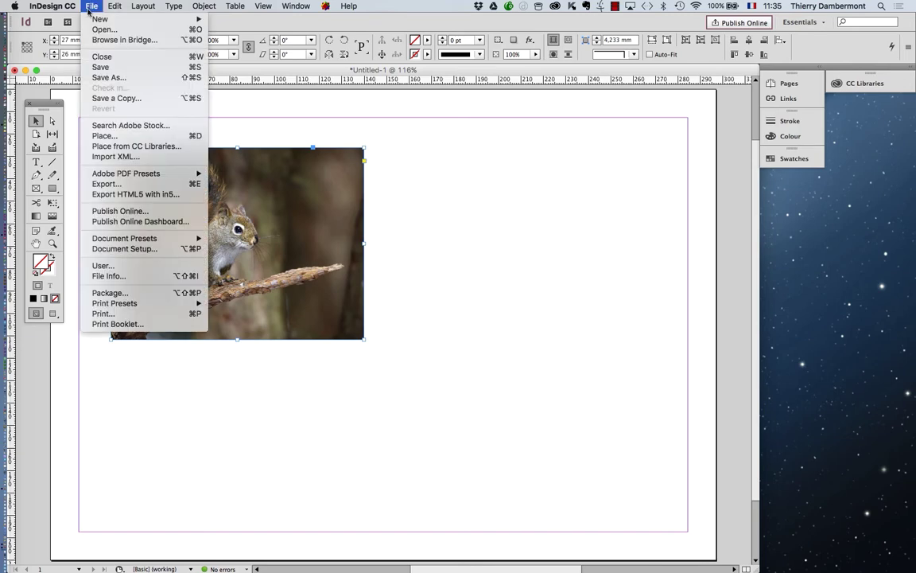
{"action": "left_click", "coordinate": [117, 68]}
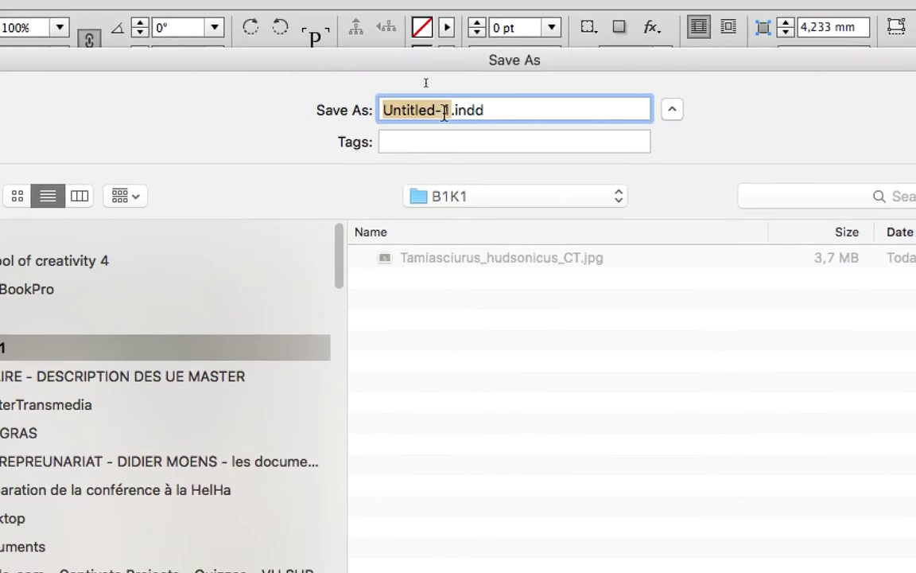
{"action": "left_click", "coordinate": [427, 81]}
{"action": "left_click_drag", "start_coordinate": [446, 113], "coordinate": [411, 97]}
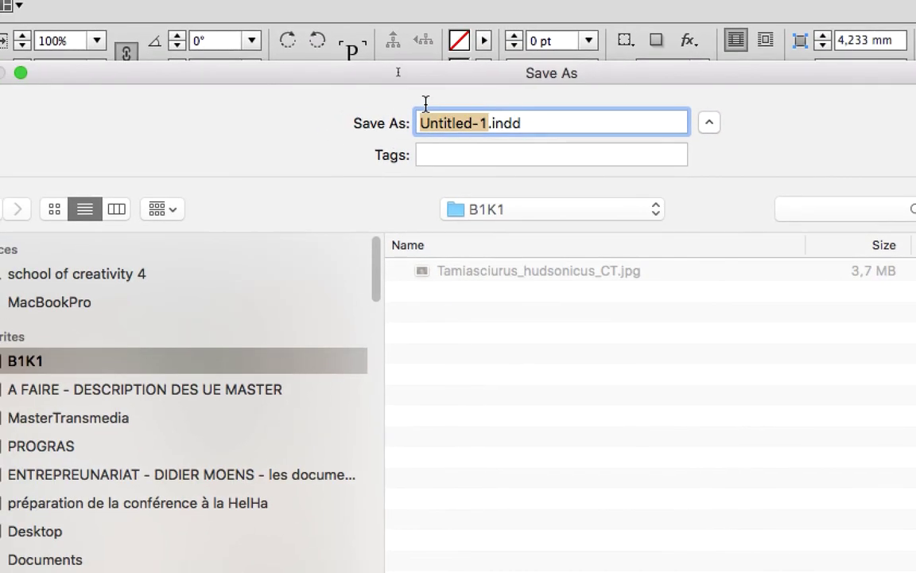
{"action": "type", "text": "first-doc-01"}
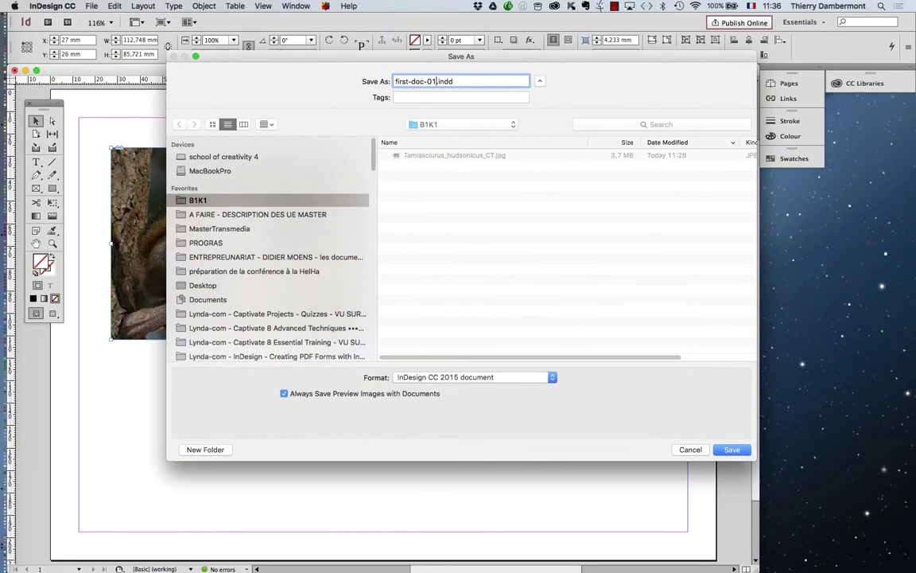
{"action": "key", "text": "Return"}
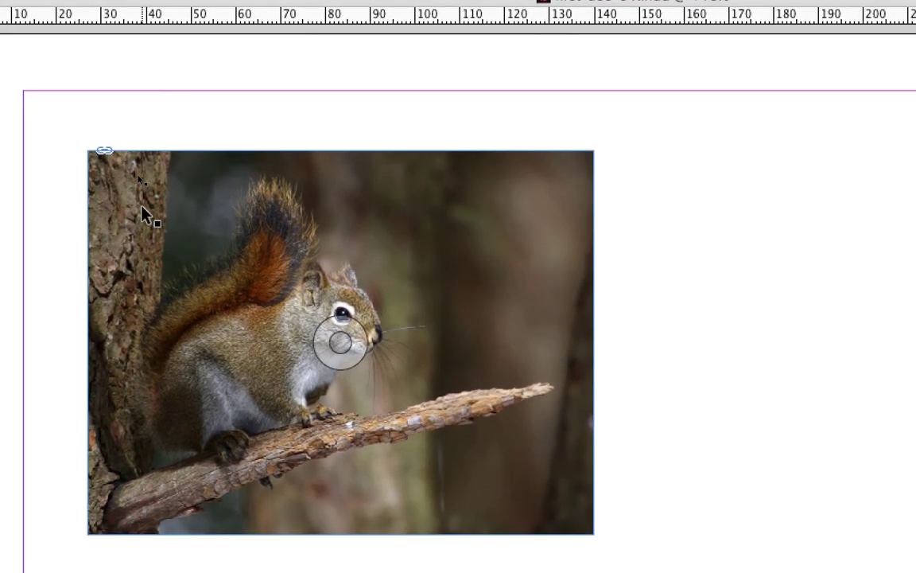
Select the squirrel frame, then double-click to select the photo content inside it.
{"action": "left_click", "coordinate": [183, 304]}
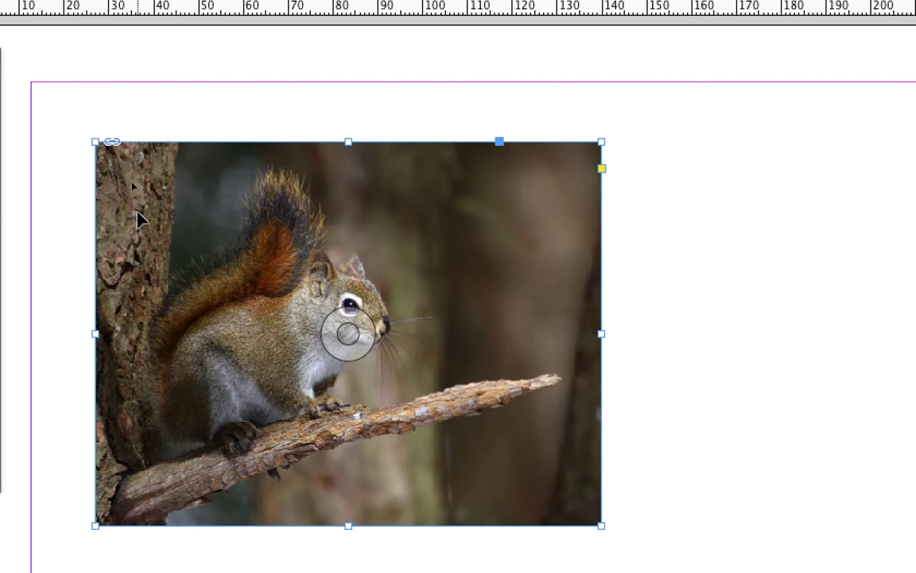
{"action": "double_click", "coordinate": [138, 213]}
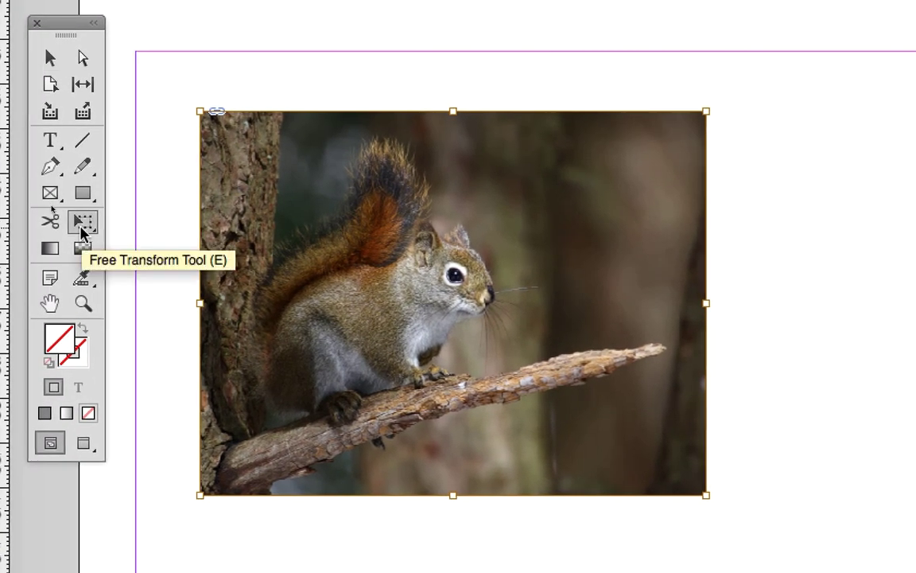
With Free Transform, enlarge the photo to 220,741 × 167,828 mm inside the unchanged frame.
{"action": "left_click", "coordinate": [82, 223]}
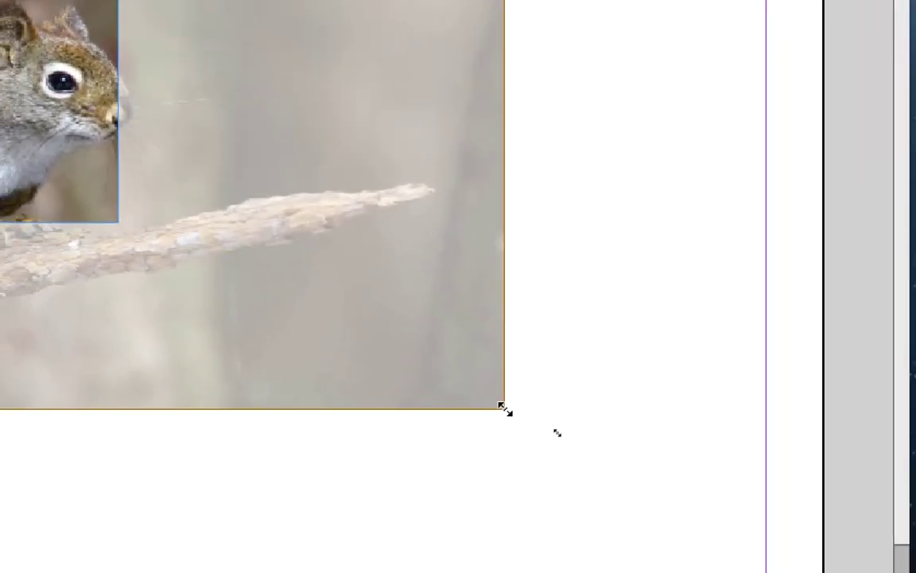
{"action": "left_click_drag", "start_coordinate": [506, 409], "coordinate": [349, 383]}
{"action": "left_click_drag", "start_coordinate": [450, 399], "coordinate": [492, 434]}
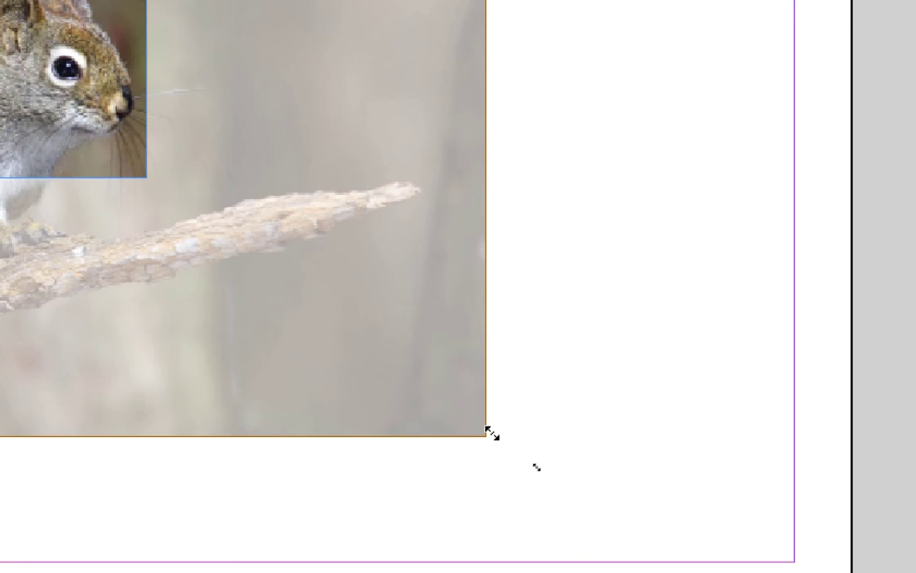
{"action": "left_click_drag", "start_coordinate": [492, 434], "coordinate": [491, 434]}
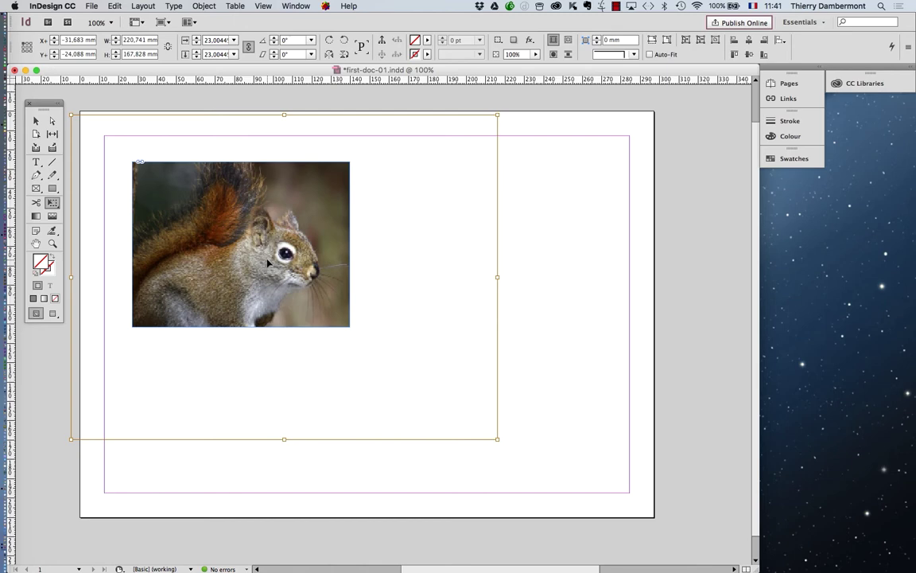
Zoom out to the full page, move the Tools panel beside it, and deselect the photo.
{"action": "key", "text": "super+minus"}
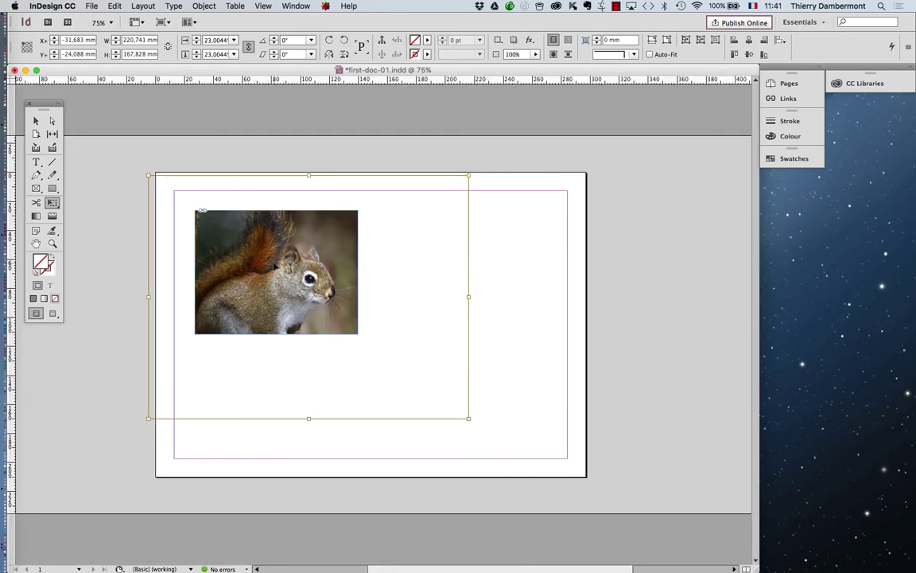
{"action": "key", "text": "super+equal"}
{"action": "key", "text": "super+minus"}
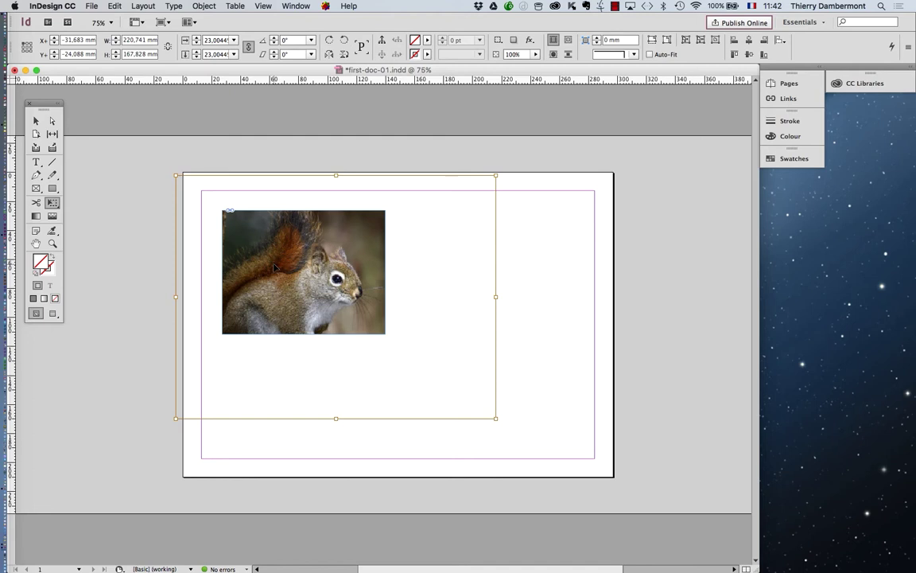
{"action": "left_click", "coordinate": [36, 119]}
{"action": "left_click_drag", "start_coordinate": [40, 104], "coordinate": [113, 179]}
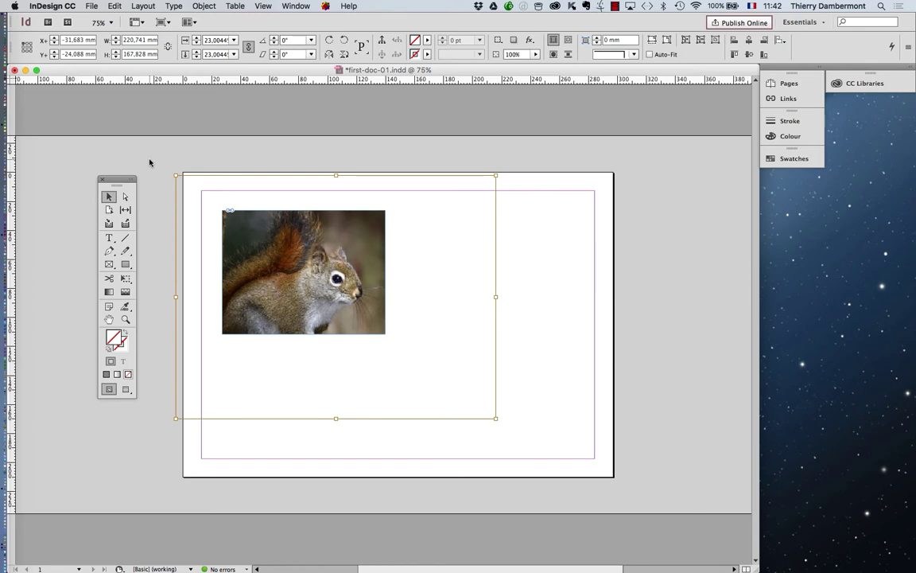
{"action": "left_click", "coordinate": [150, 162]}
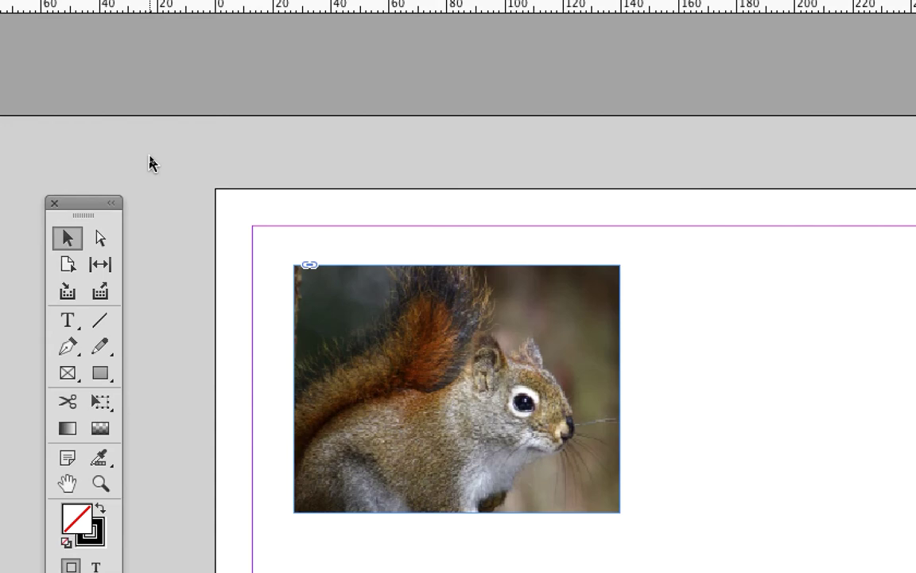
Zoom in on the squirrel's face in InDesign to inspect the enlarged photo's detail.
{"action": "left_click", "coordinate": [418, 483]}
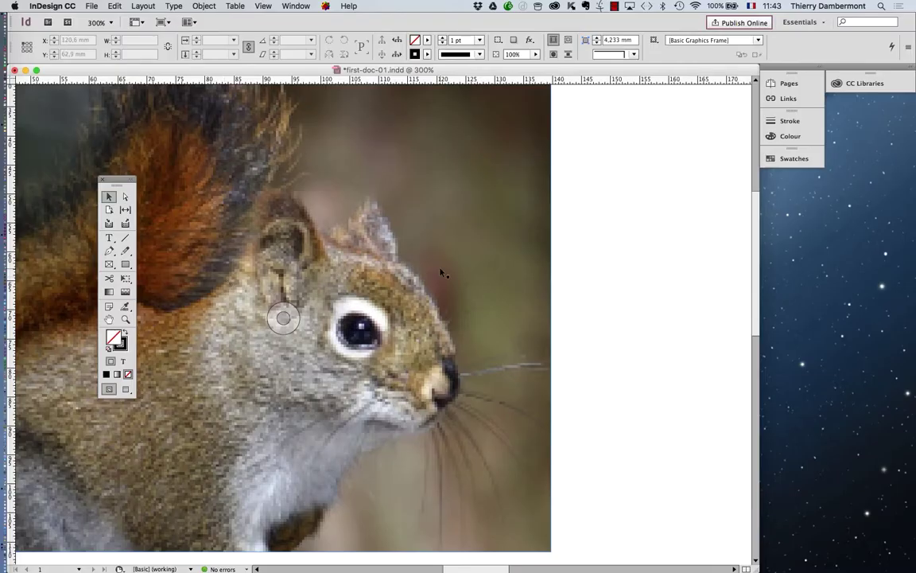
{"action": "scroll", "coordinate": [459, 272], "scroll_direction": "down", "scroll_amount": 2}
{"action": "scroll", "coordinate": [414, 274], "scroll_direction": "down", "scroll_amount": 3}
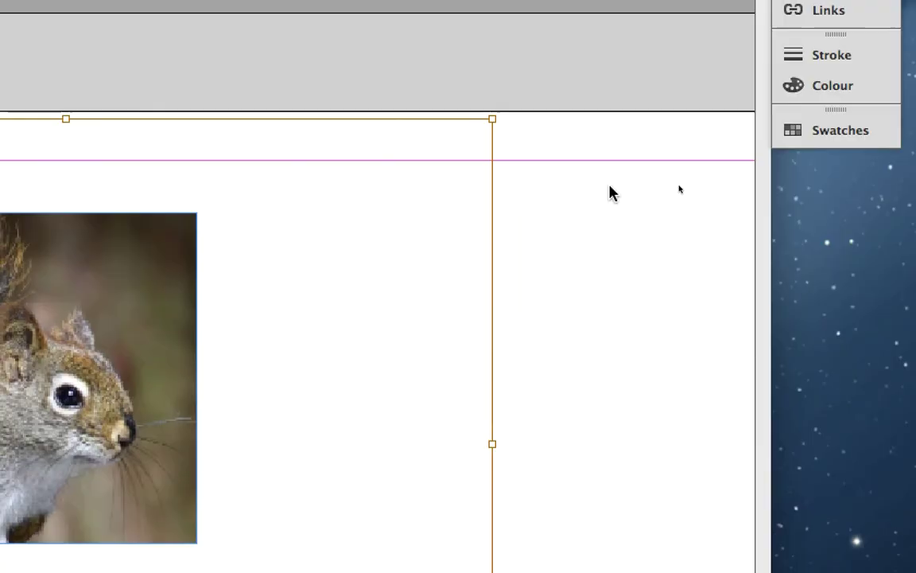
{"action": "left_click", "coordinate": [915, 568]}
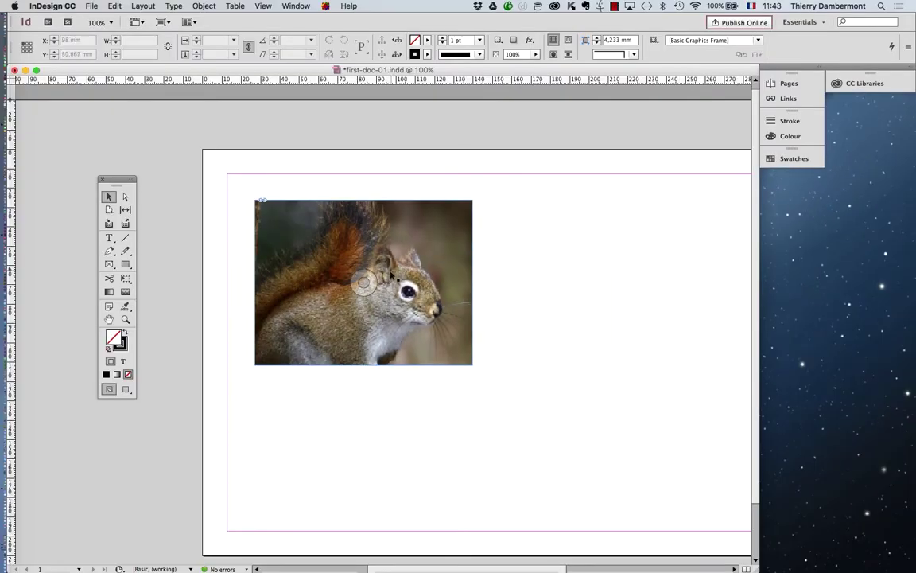
{"action": "scroll", "coordinate": [414, 324], "scroll_direction": "up", "scroll_amount": 3}
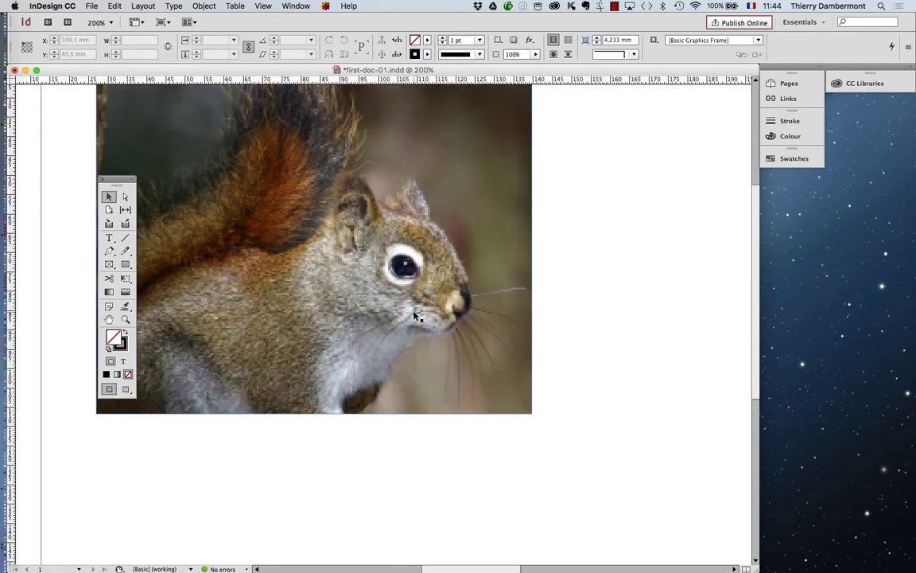
{"action": "scroll", "coordinate": [415, 316], "scroll_direction": "up", "scroll_amount": 3}
In Firefox, open the original Wikimedia squirrel photo and zoom it to compare detail.
{"action": "key", "text": "super+Tab"}
{"action": "left_click", "coordinate": [480, 291]}
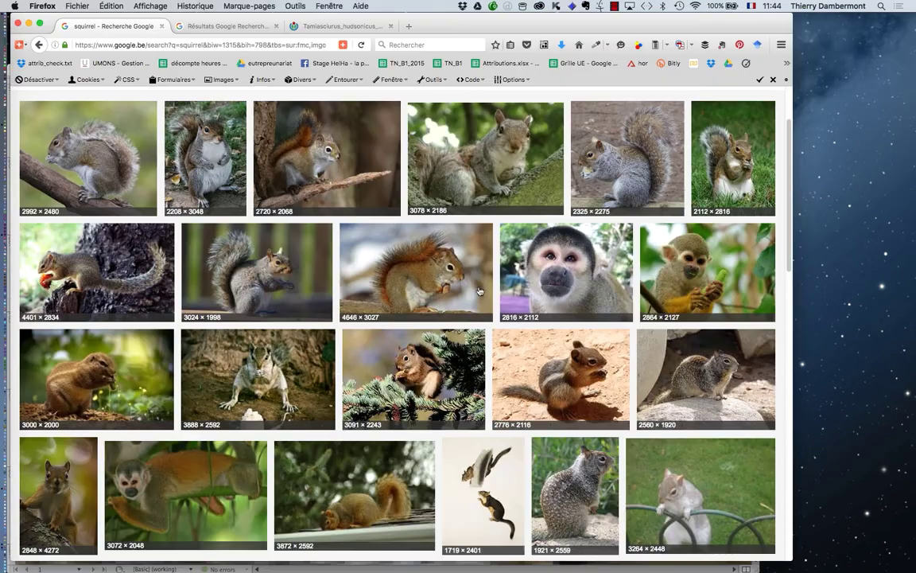
{"action": "left_click", "coordinate": [228, 27]}
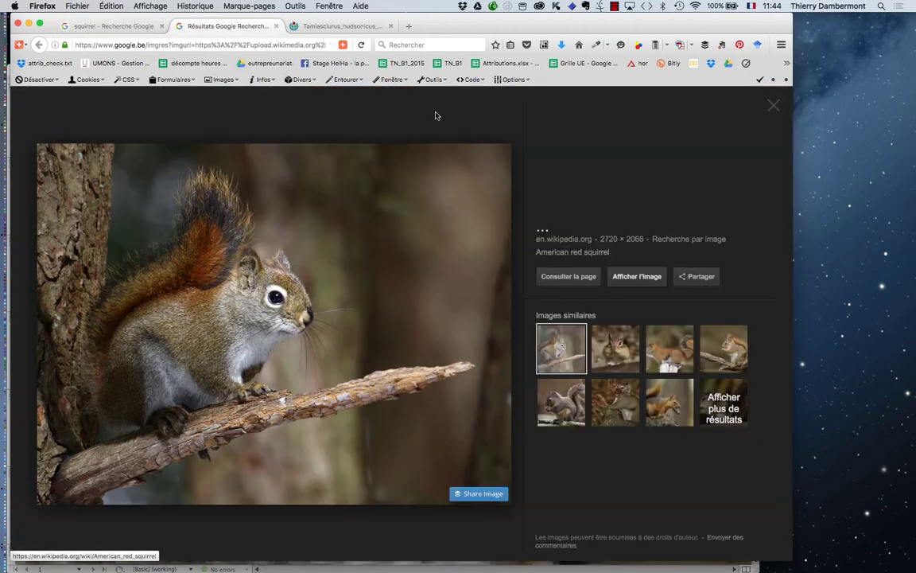
{"action": "key", "text": "ctrl+Tab"}
{"action": "left_click", "coordinate": [410, 396]}
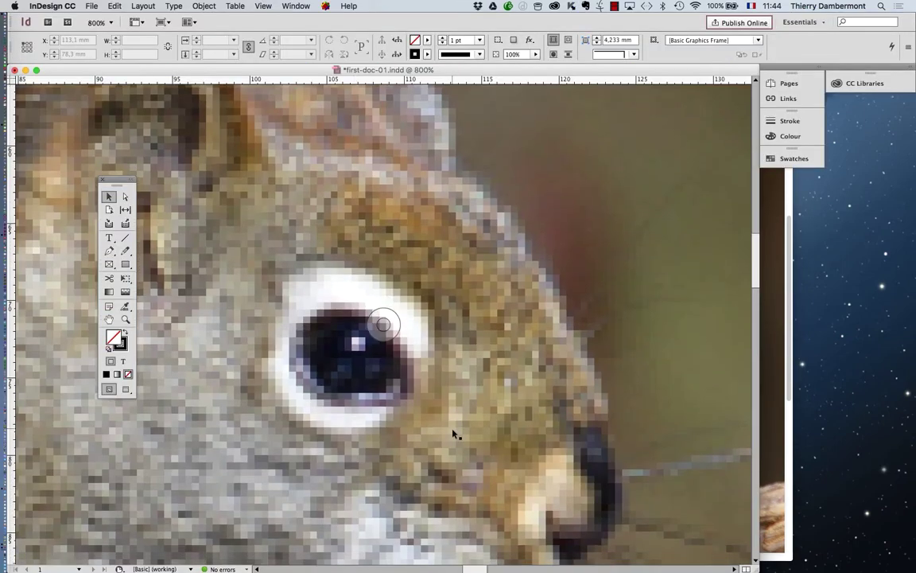
Return to InDesign, zoom back out from the close-up, and shift the Tools panel toward the left edge.
{"action": "scroll", "coordinate": [455, 431], "scroll_direction": "down", "scroll_amount": 5}
{"action": "key", "text": "super+alt+h"}
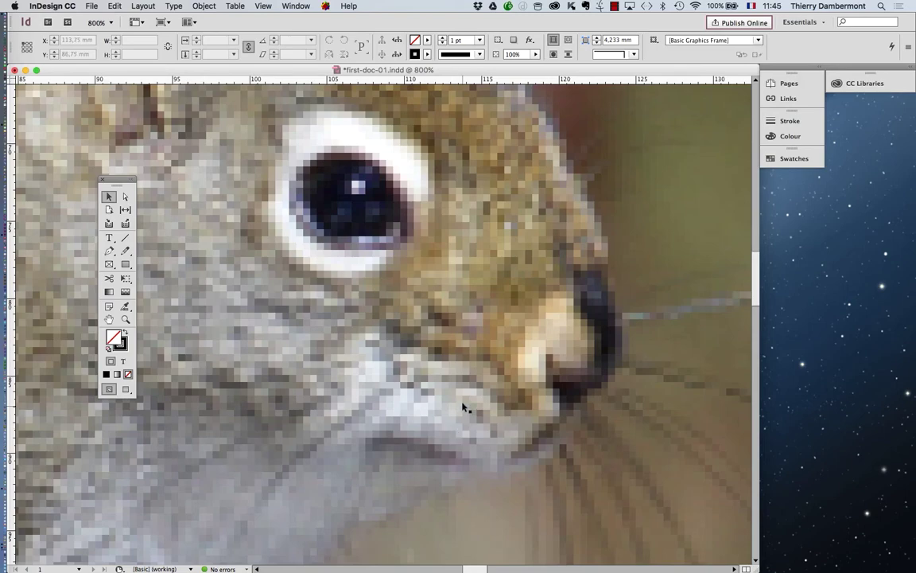
{"action": "key", "text": "super+minus"}
{"action": "key", "text": "super+minus"}
{"action": "key", "text": "super+minus"}
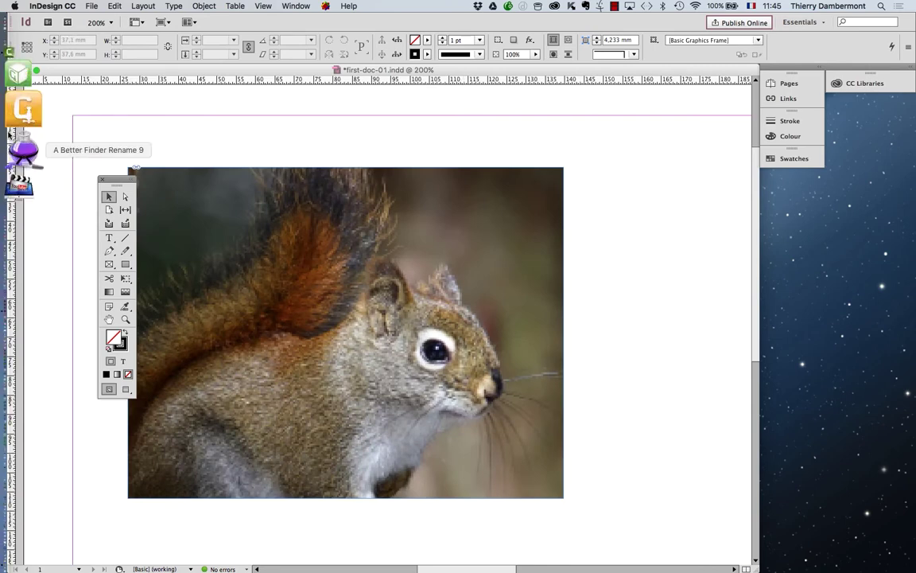
{"action": "left_click_drag", "start_coordinate": [113, 180], "coordinate": [63, 142]}
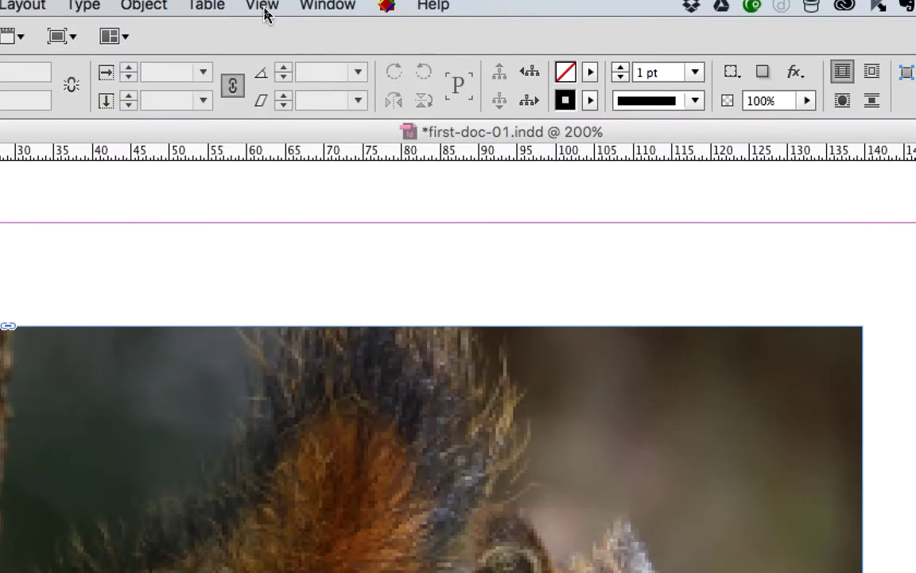
Set View > Display Performance to High Quality Display.
{"action": "left_click", "coordinate": [263, 7]}
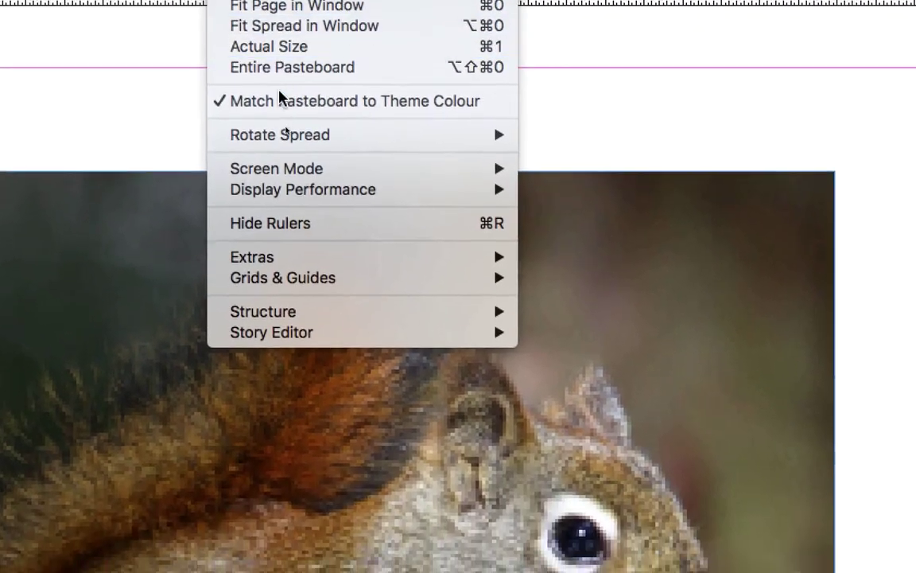
{"action": "mouse_move", "coordinate": [303, 348]}
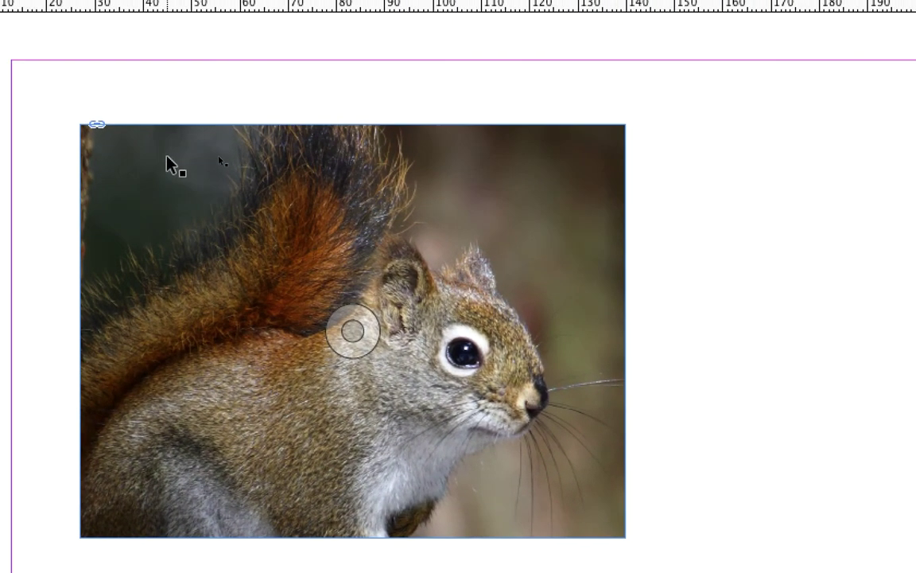
Scale the squirrel frame and photo together to about 75%, and nudge the Tools panel up.
{"action": "left_click", "coordinate": [378, 162]}
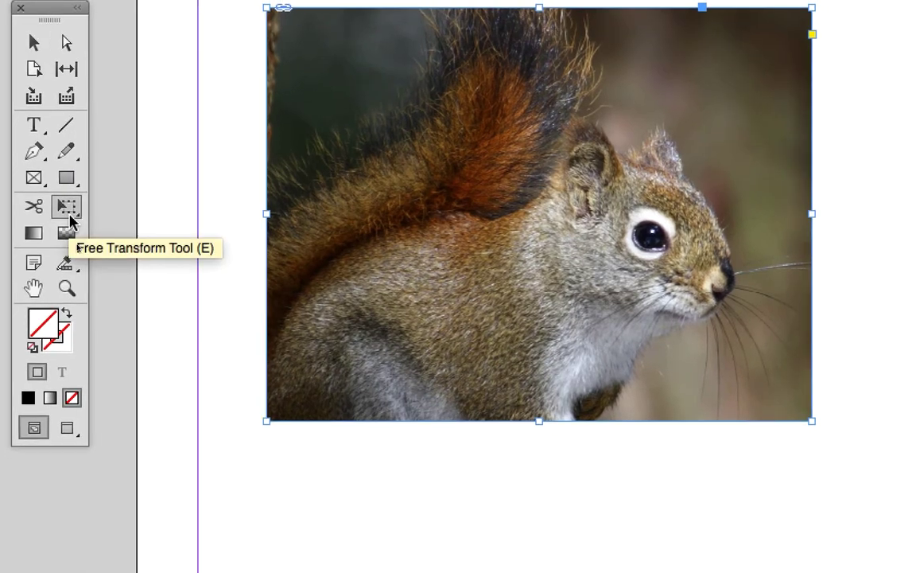
{"action": "left_click", "coordinate": [66, 207]}
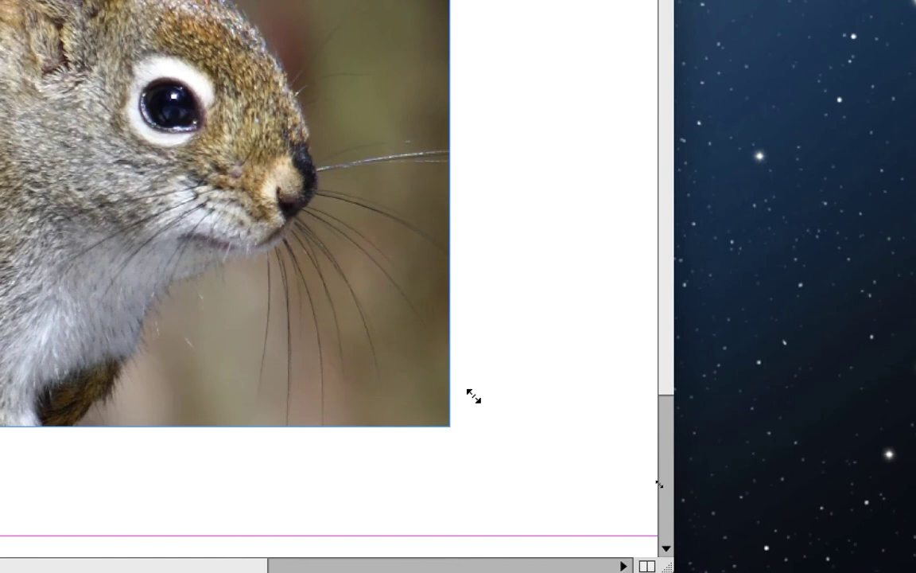
{"action": "left_click_drag", "start_coordinate": [473, 396], "coordinate": [474, 395]}
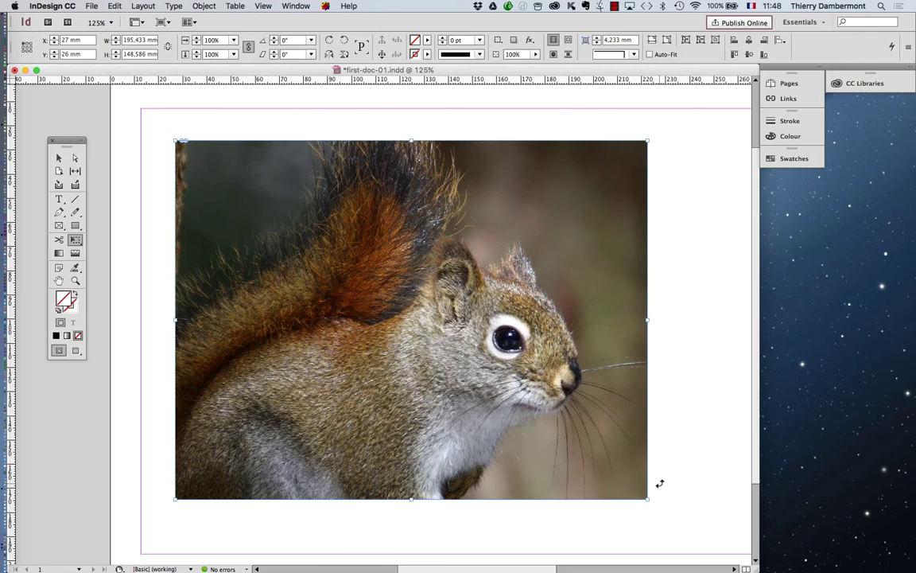
{"action": "left_click_drag", "start_coordinate": [659, 483], "coordinate": [670, 497]}
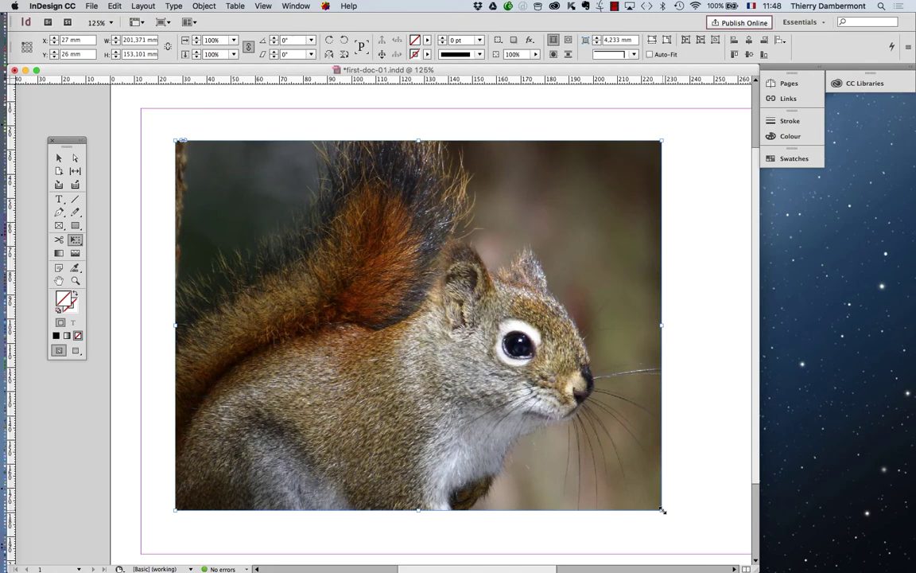
{"action": "left_click_drag", "start_coordinate": [661, 509], "coordinate": [697, 519]}
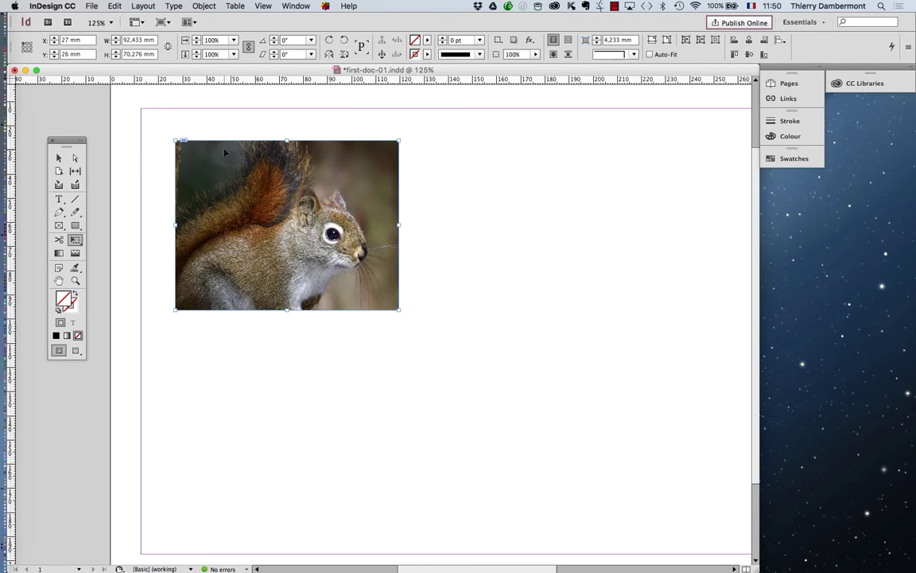
{"action": "left_click_drag", "start_coordinate": [55, 140], "coordinate": [66, 111]}
Crop the squirrel photo's left, top and right edges to a 106,75 × 90,5 mm frame.
{"action": "left_click", "coordinate": [69, 128]}
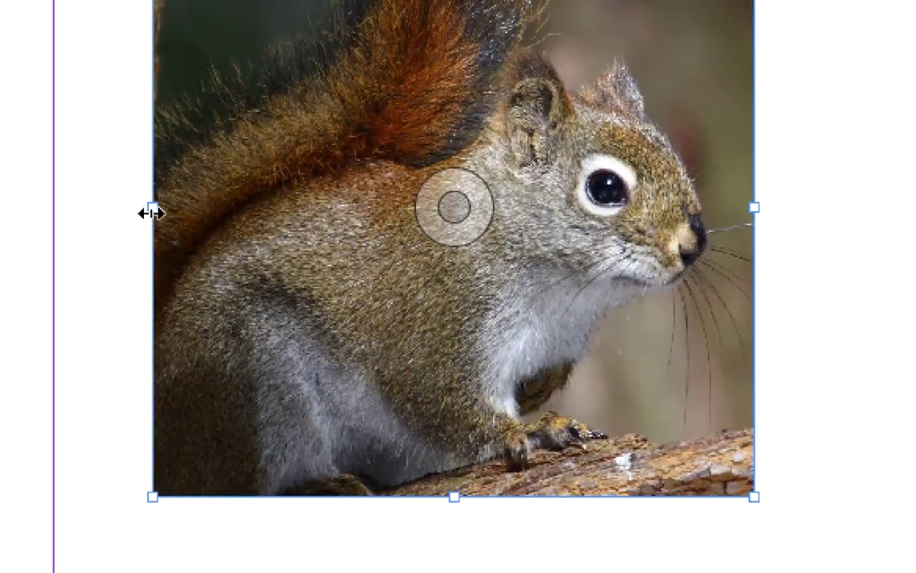
{"action": "left_click_drag", "start_coordinate": [53, 170], "coordinate": [178, 211]}
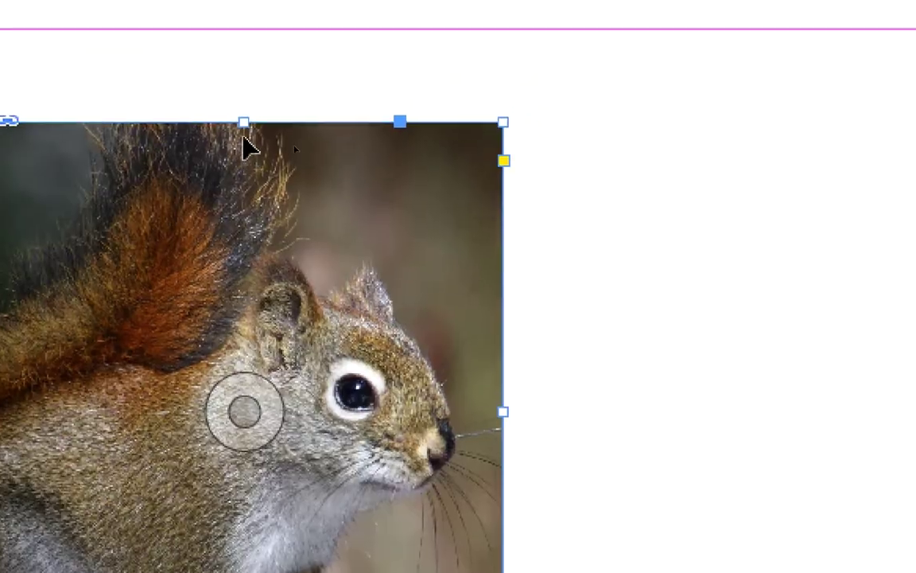
{"action": "left_click_drag", "start_coordinate": [242, 126], "coordinate": [243, 218]}
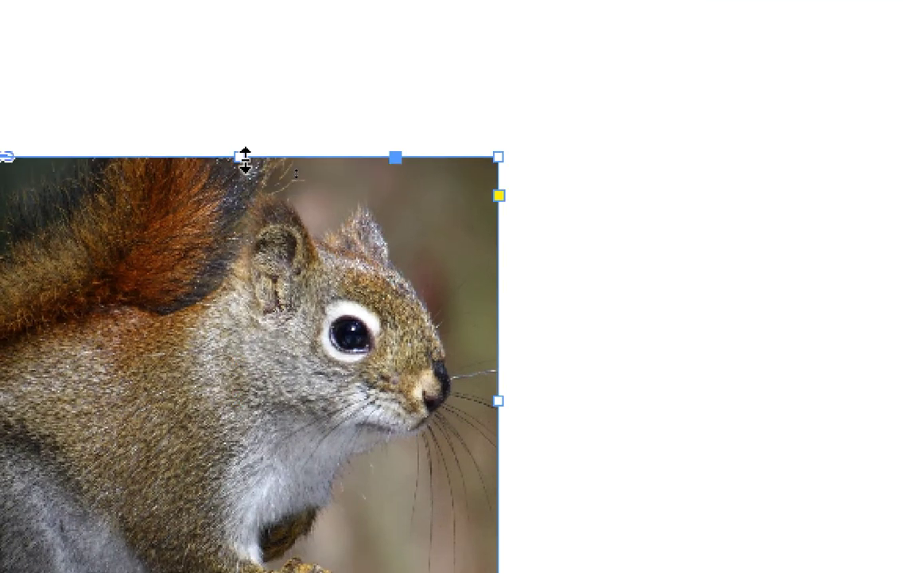
{"action": "mouse_move", "coordinate": [246, 159]}
{"action": "left_mouse_down"}
{"action": "mouse_move", "coordinate": [250, 132]}
{"action": "mouse_move", "coordinate": [243, 147]}
{"action": "left_mouse_up"}
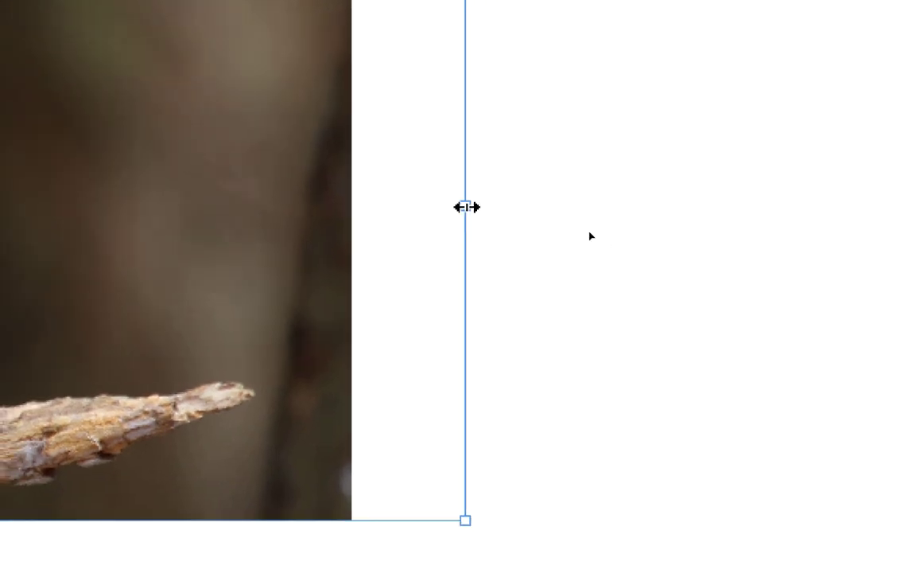
{"action": "left_click_drag", "start_coordinate": [464, 207], "coordinate": [426, 207]}
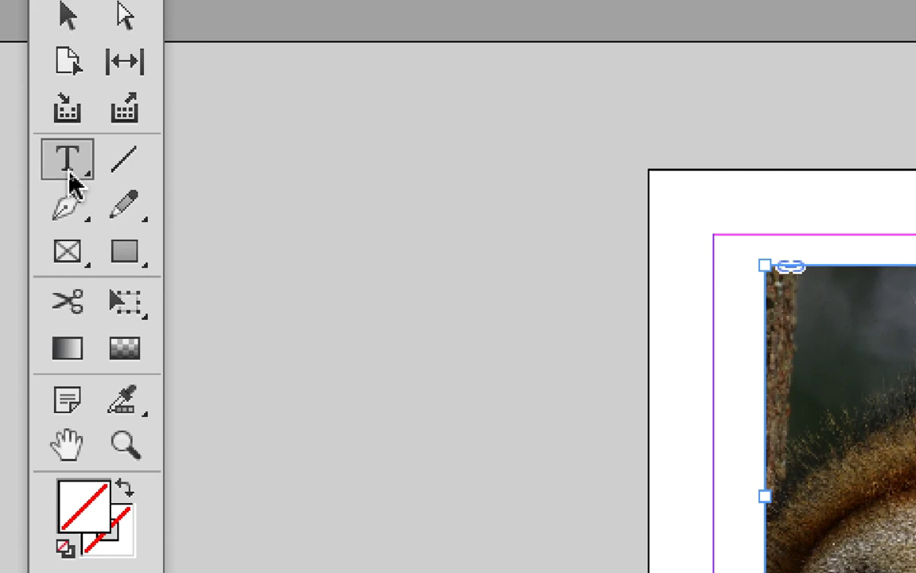
Compare the Rectangle Frame and Rectangle tools, ending with the Type tool selected.
{"action": "left_click", "coordinate": [67, 251]}
{"action": "left_click", "coordinate": [124, 251]}
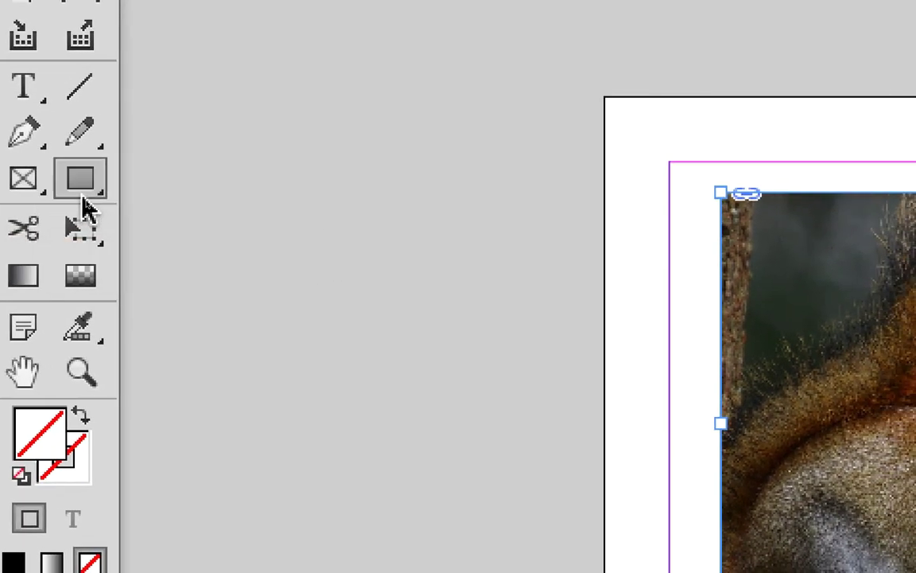
{"action": "left_click", "coordinate": [24, 189]}
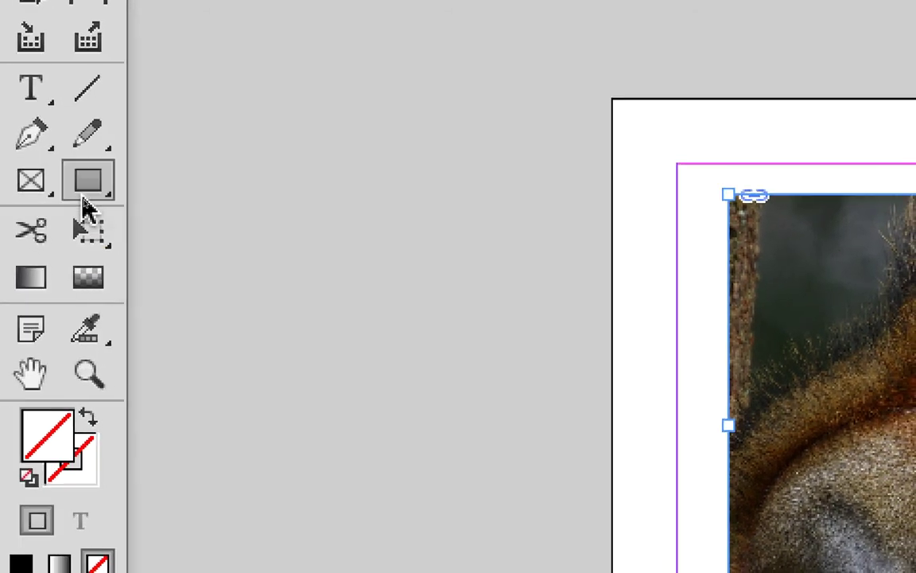
{"action": "left_click", "coordinate": [119, 201]}
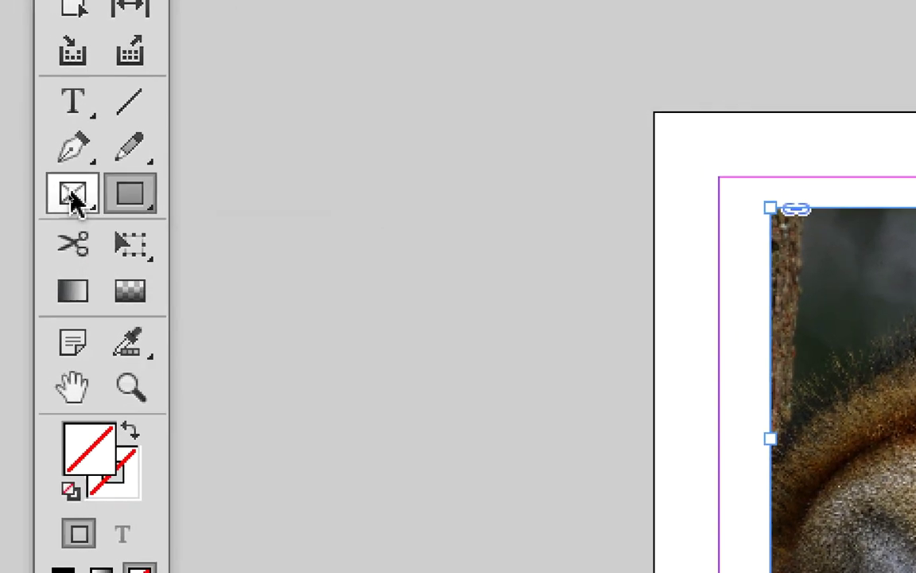
{"action": "left_click", "coordinate": [24, 197]}
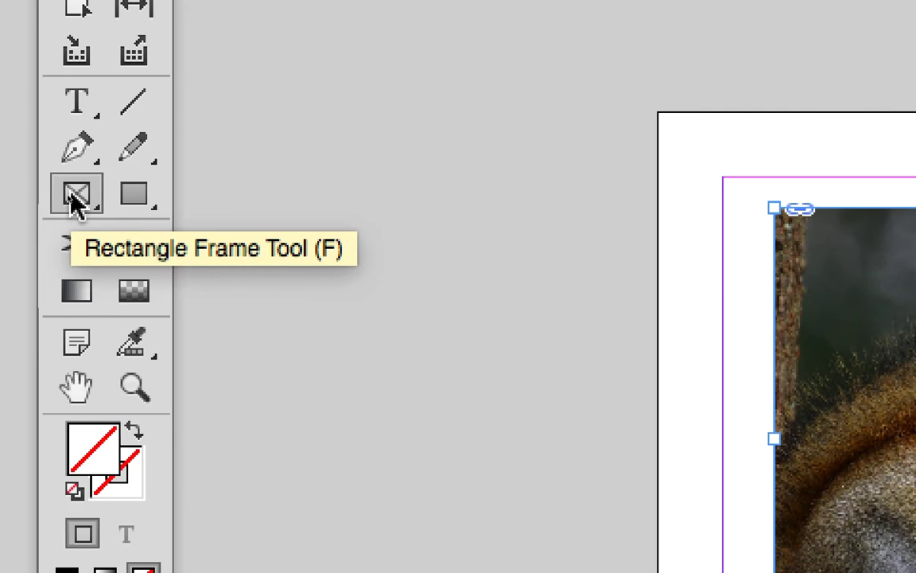
{"action": "left_click", "coordinate": [76, 106]}
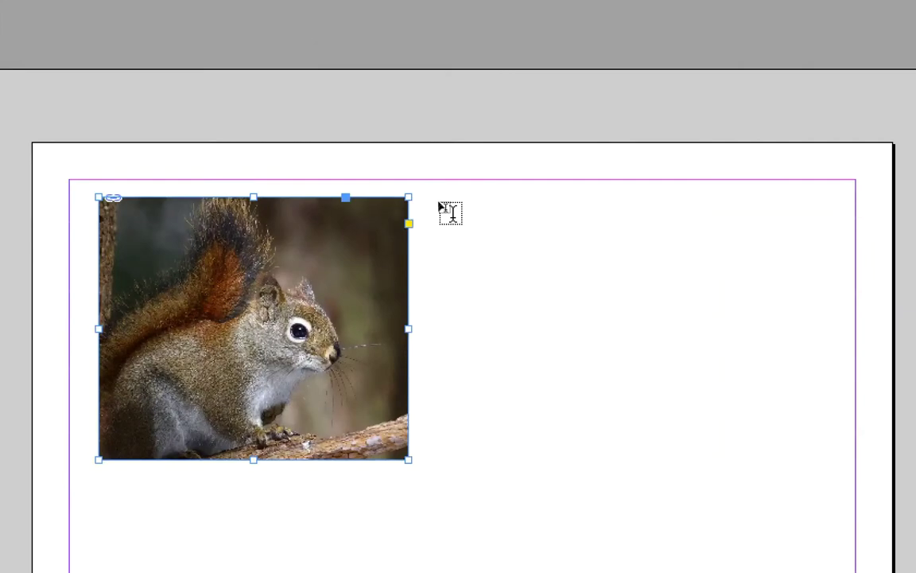
Draw a text frame across the page's right half, inside the margins.
{"action": "left_click_drag", "start_coordinate": [440, 197], "coordinate": [835, 572]}
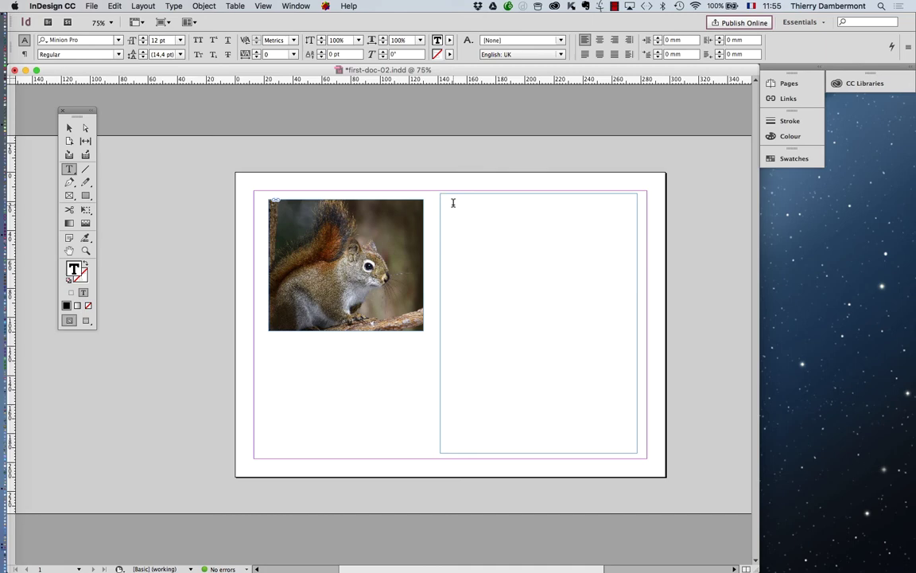
In Firefox, open Wikipedia's Squirrel article and select both Feeding paragraphs, then return to InDesign.
{"action": "left_click", "coordinate": [24, 470]}
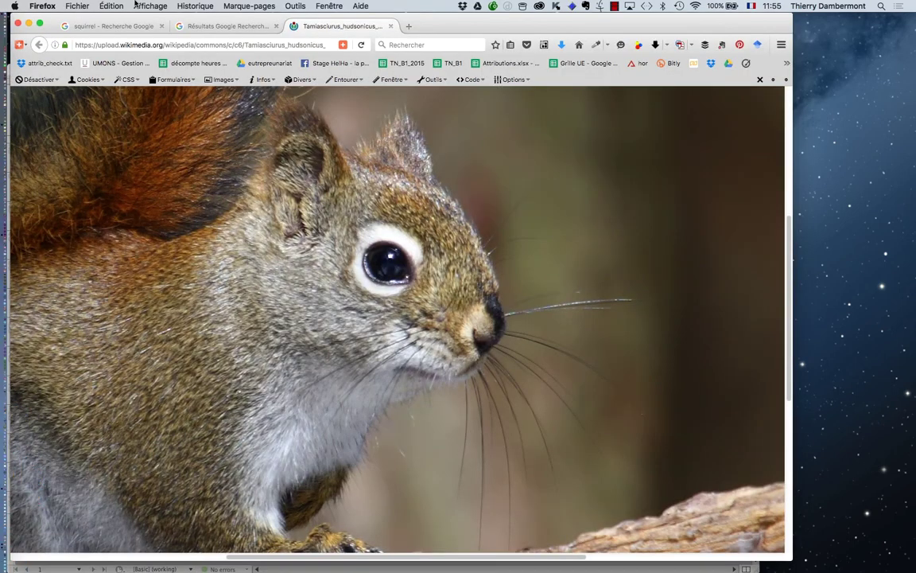
{"action": "left_click", "coordinate": [409, 28]}
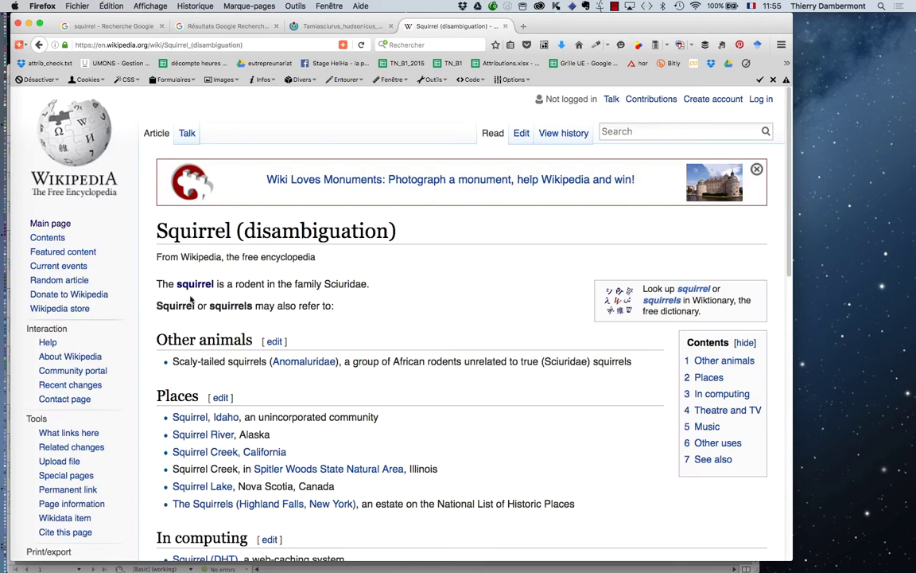
{"action": "left_click", "coordinate": [176, 261]}
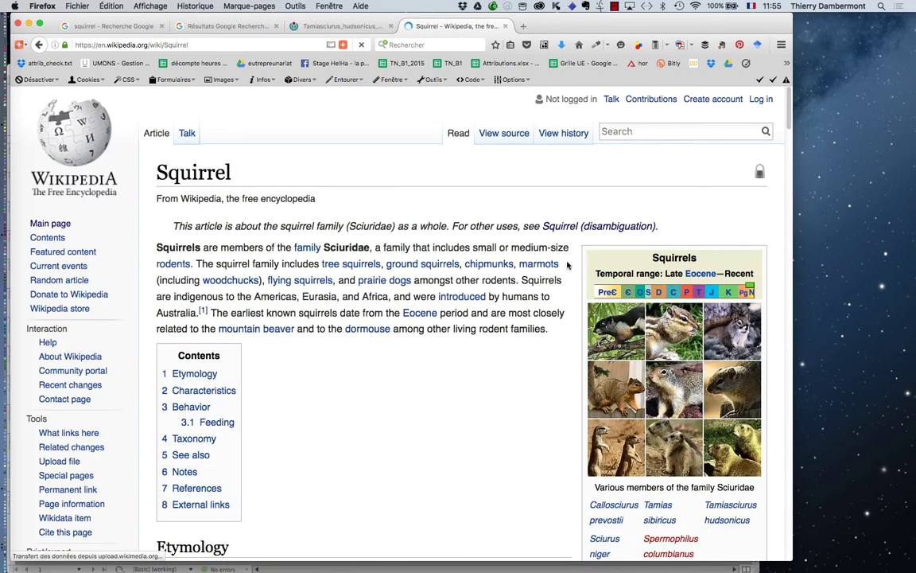
{"action": "scroll", "coordinate": [545, 263], "scroll_direction": "down", "scroll_amount": 10}
{"action": "left_click_drag", "start_coordinate": [270, 422], "coordinate": [137, 130]}
{"action": "key", "text": "super+c"}
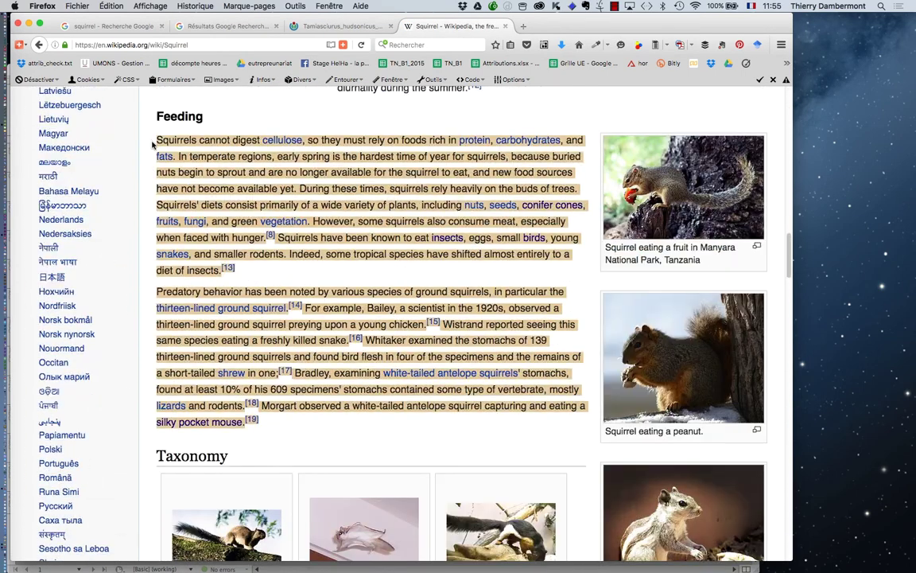
{"action": "key", "text": "super+Tab"}
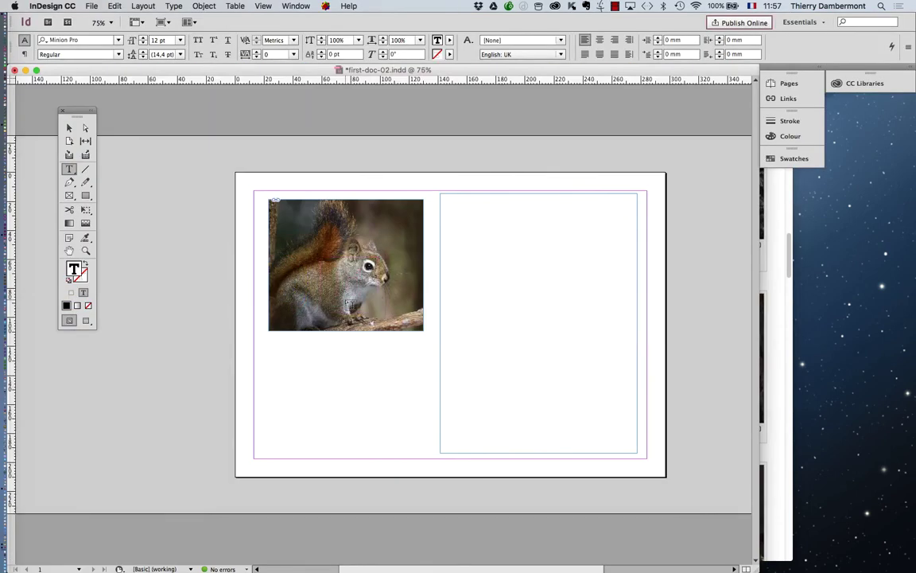
Paste the Feeding paragraphs into the text frame, then zoom and pan to read them.
{"action": "left_click", "coordinate": [497, 219]}
{"action": "key", "text": "super+v"}
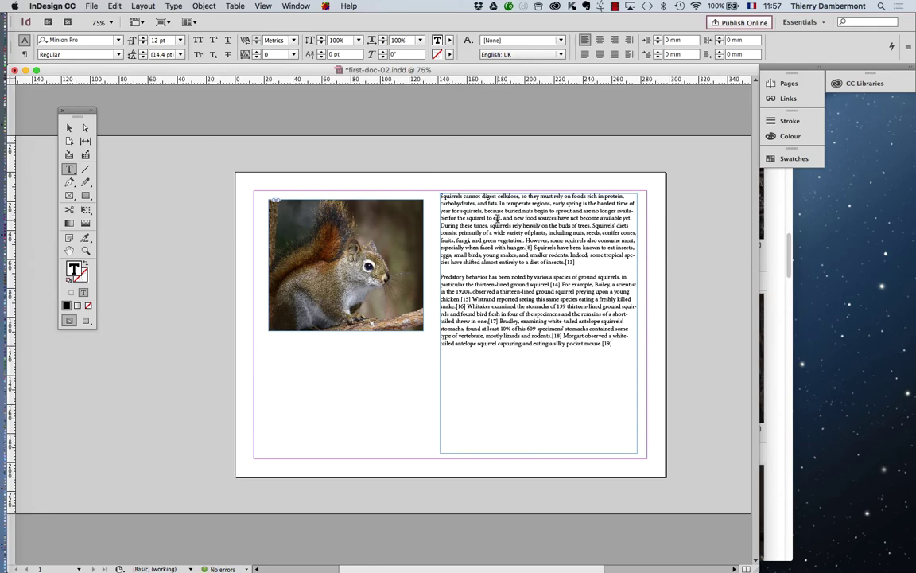
{"action": "key", "text": "super+equal"}
{"action": "key", "text": "super+equal"}
{"action": "key", "text": "Escape"}
{"action": "left_click", "coordinate": [324, 113]}
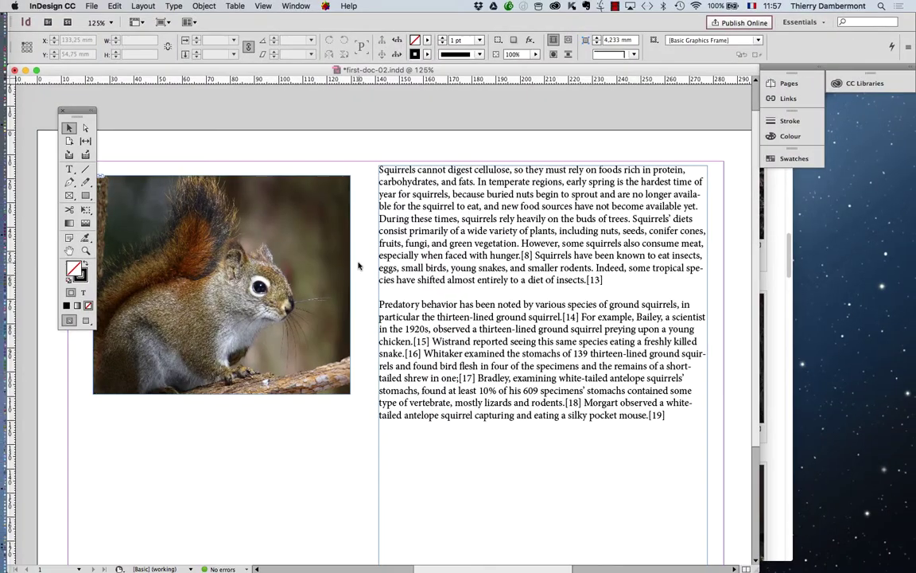
{"action": "key", "text": "super+equal"}
{"action": "key", "text": "super+equal"}
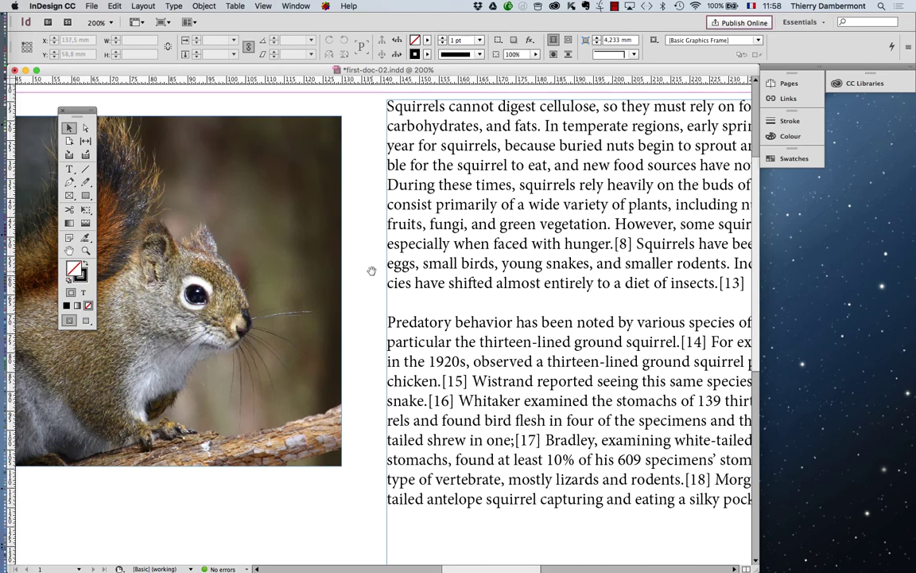
{"action": "left_click_drag", "start_coordinate": [371, 271], "coordinate": [206, 226]}
{"action": "left_click_drag", "start_coordinate": [372, 263], "coordinate": [382, 368]}
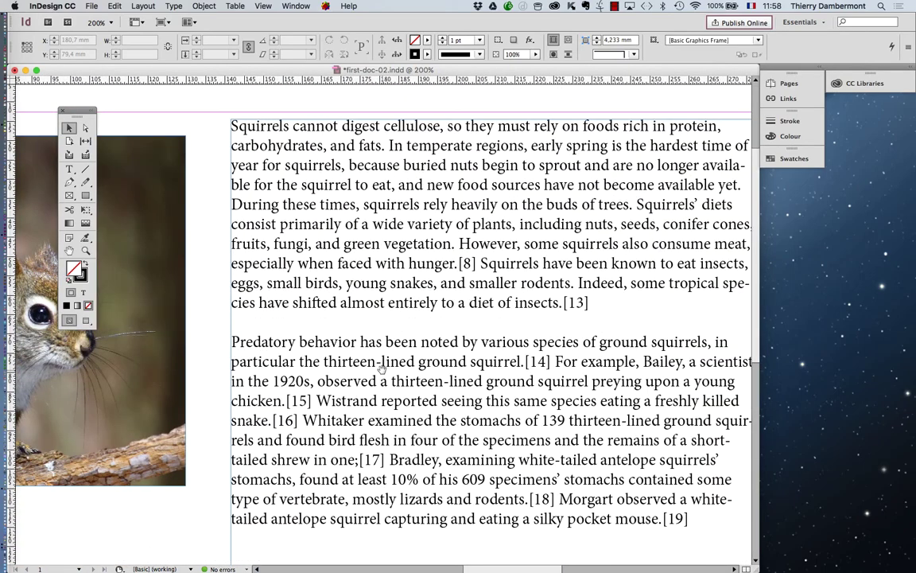
{"action": "left_click", "coordinate": [70, 170]}
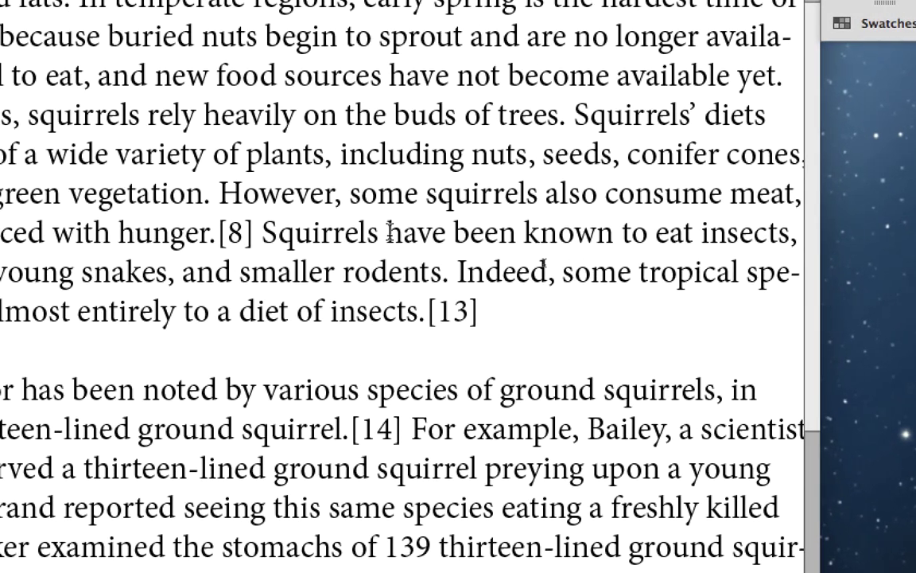
{"action": "key", "text": "Tab"}
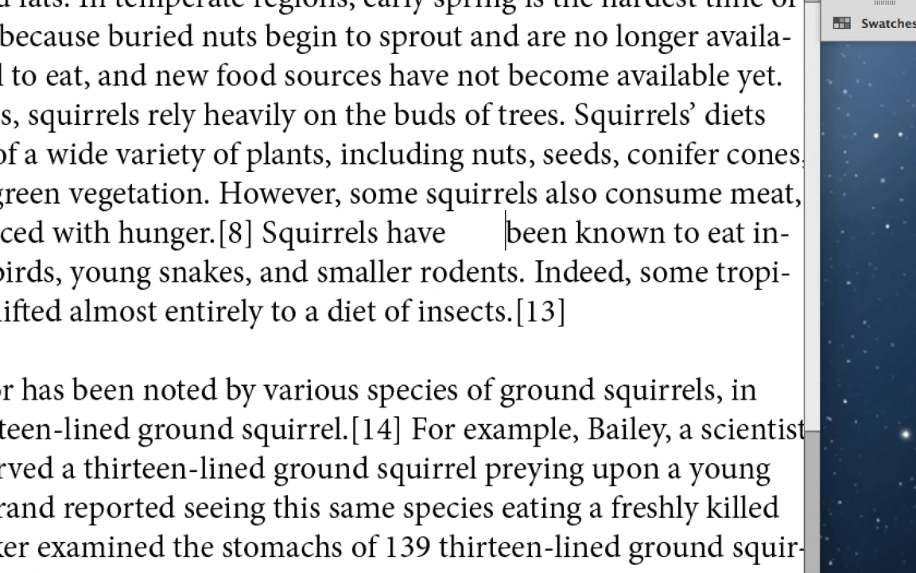
{"action": "key", "text": "BackSpace"}
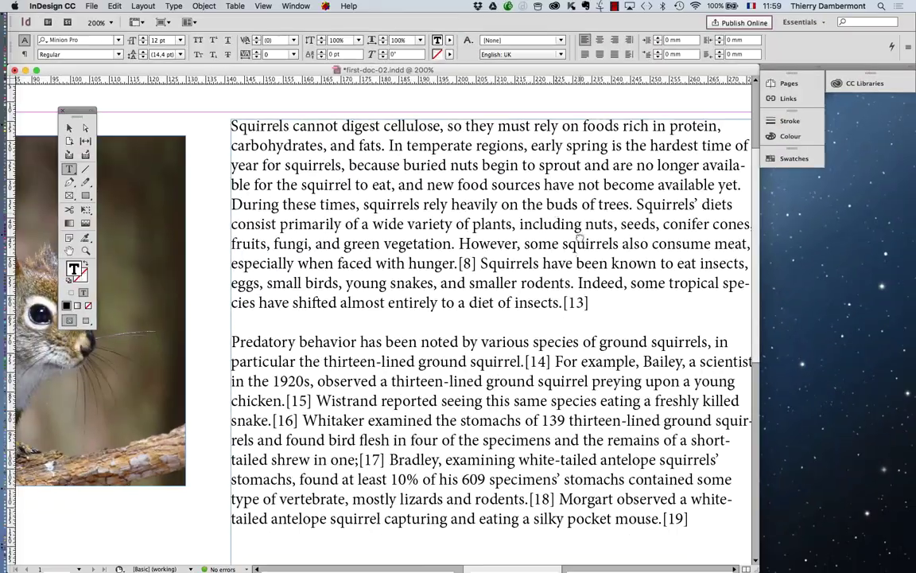
{"action": "scroll", "coordinate": [581, 237], "scroll_direction": "right", "scroll_amount": 5}
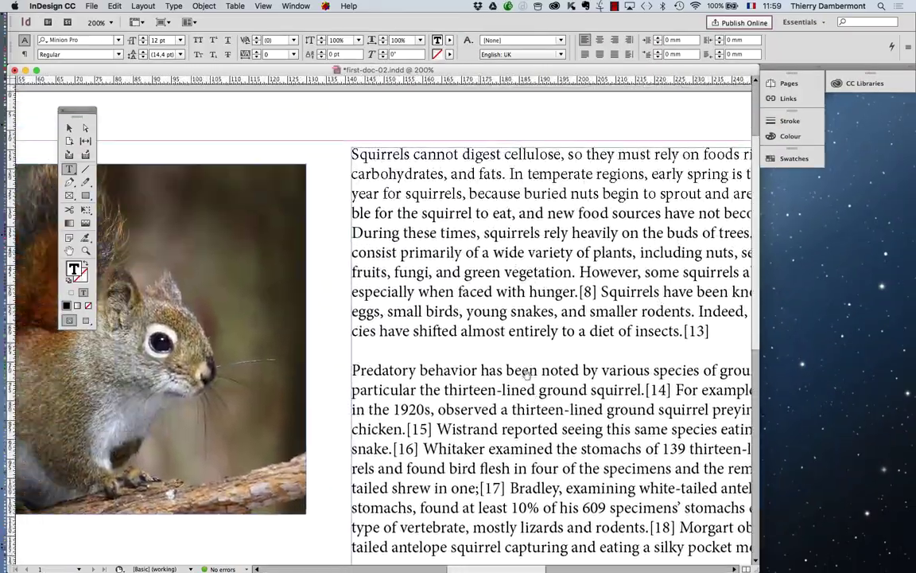
{"action": "scroll", "coordinate": [340, 387], "scroll_direction": "down", "scroll_amount": 5}
{"action": "scroll", "coordinate": [477, 397], "scroll_direction": "left", "scroll_amount": 5}
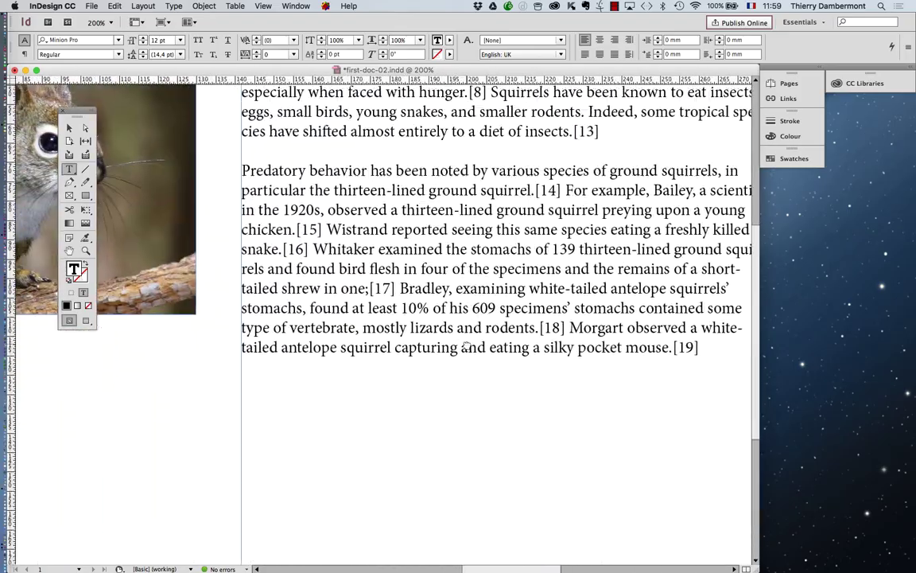
{"action": "scroll", "coordinate": [555, 414], "scroll_direction": "up", "scroll_amount": 3}
{"action": "scroll", "coordinate": [555, 413], "scroll_direction": "right", "scroll_amount": 5}
{"action": "scroll", "coordinate": [554, 414], "scroll_direction": "up", "scroll_amount": 3}
{"action": "scroll", "coordinate": [477, 414], "scroll_direction": "down", "scroll_amount": 2}
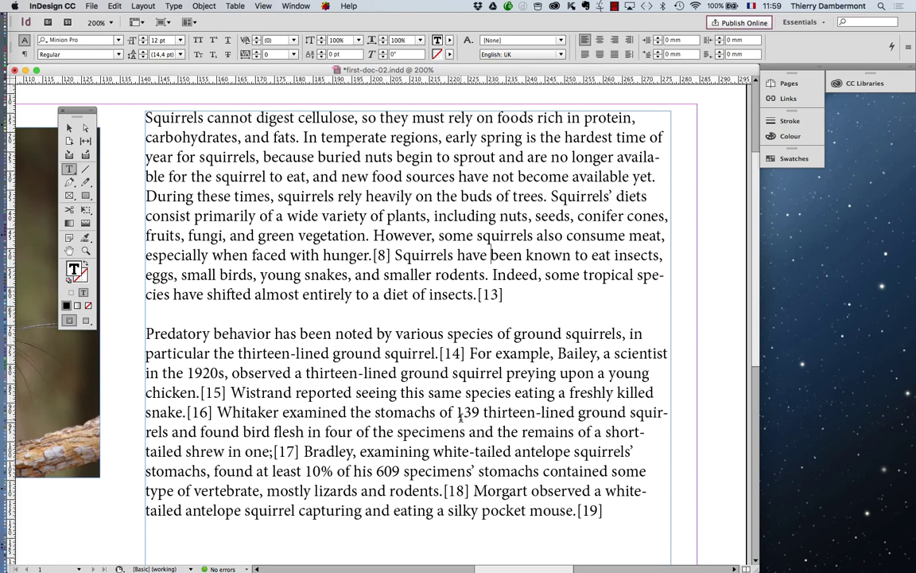
{"action": "key", "text": "super+minus"}
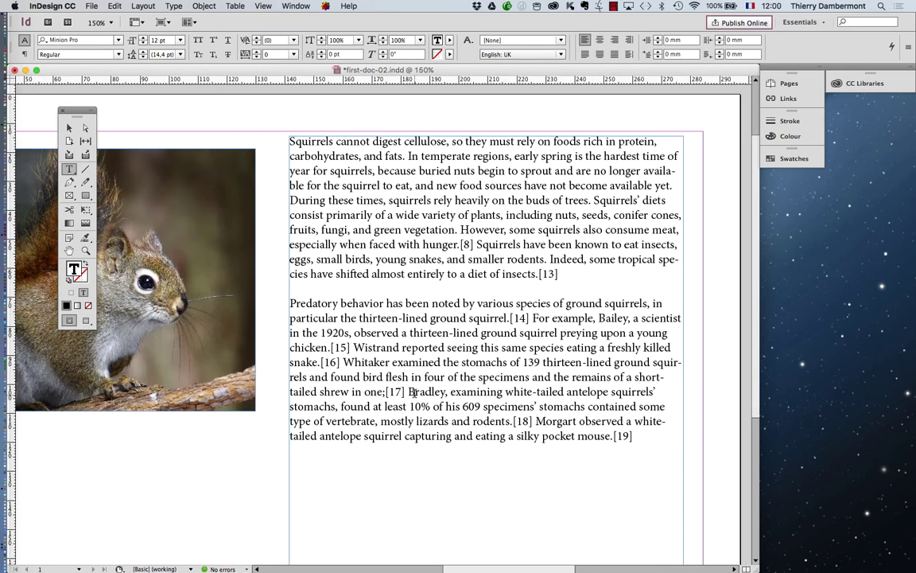
{"action": "left_click", "coordinate": [69, 127]}
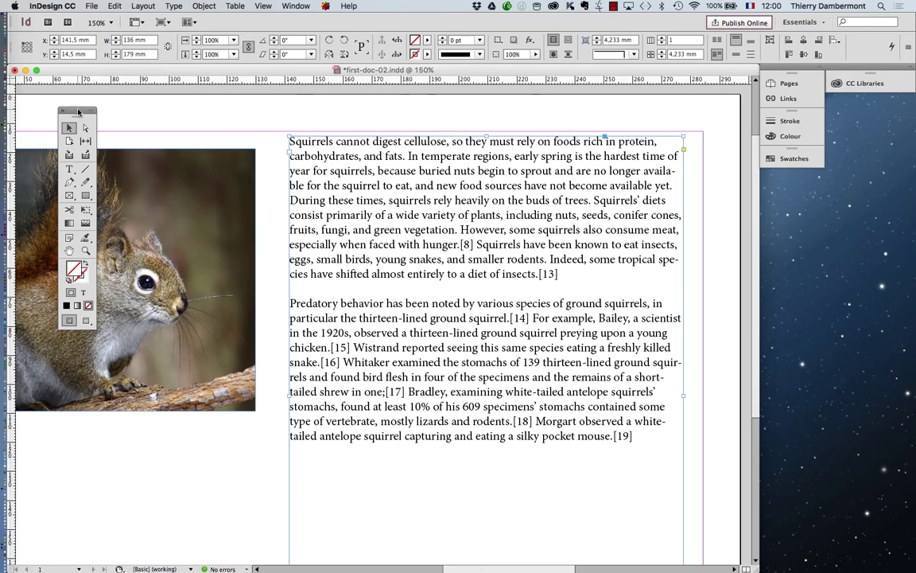
{"action": "left_click_drag", "start_coordinate": [78, 111], "coordinate": [249, 113]}
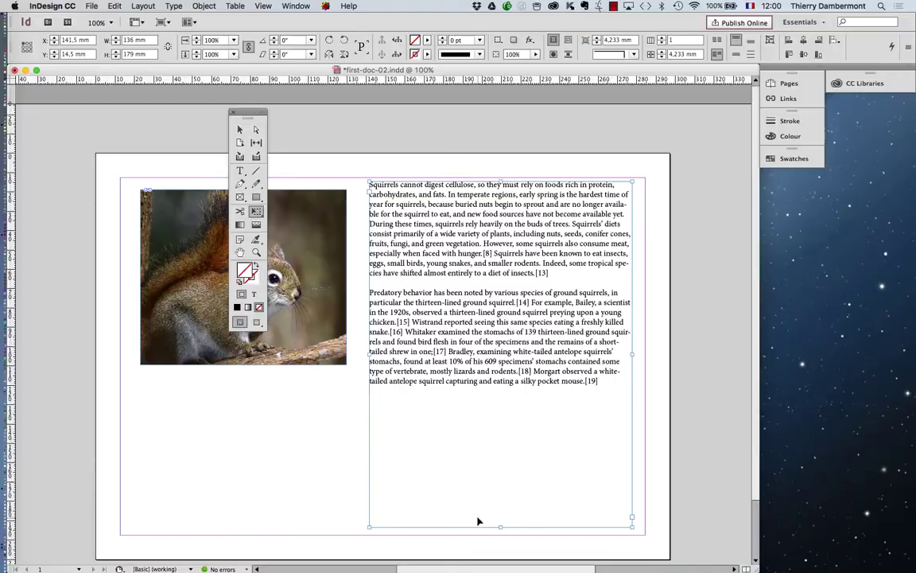
{"action": "left_click_drag", "start_coordinate": [498, 526], "coordinate": [522, 303]}
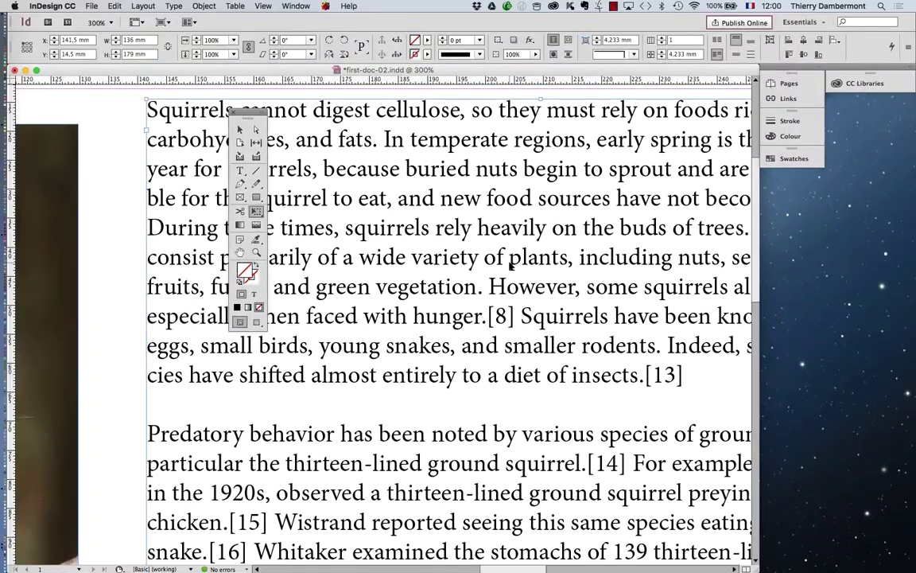
{"action": "key", "text": "super+minus"}
{"action": "key", "text": "super+minus"}
{"action": "left_click", "coordinate": [240, 130]}
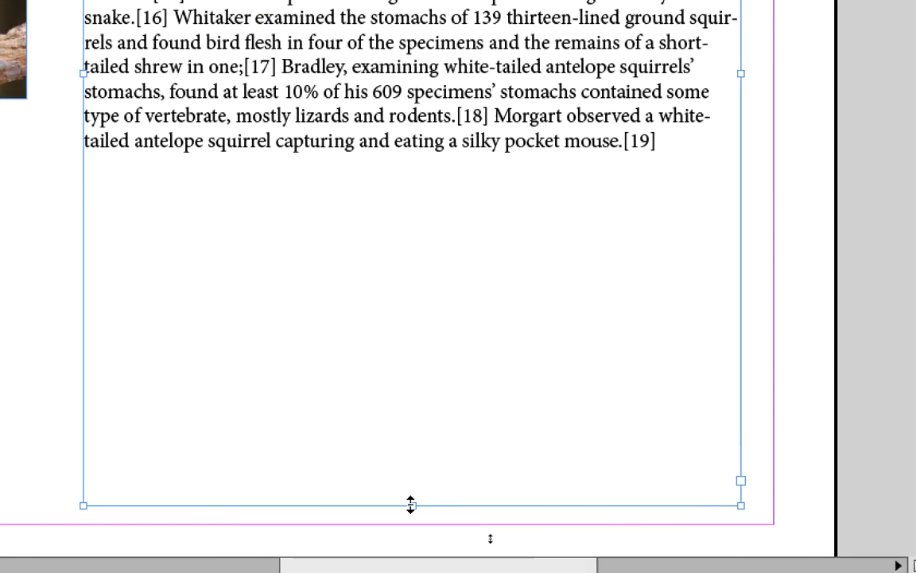
Adjust the squirrel text frame's height, then widen both sides to about 105 × 145.75 mm.
{"action": "left_click_drag", "start_coordinate": [411, 505], "coordinate": [473, 71]}
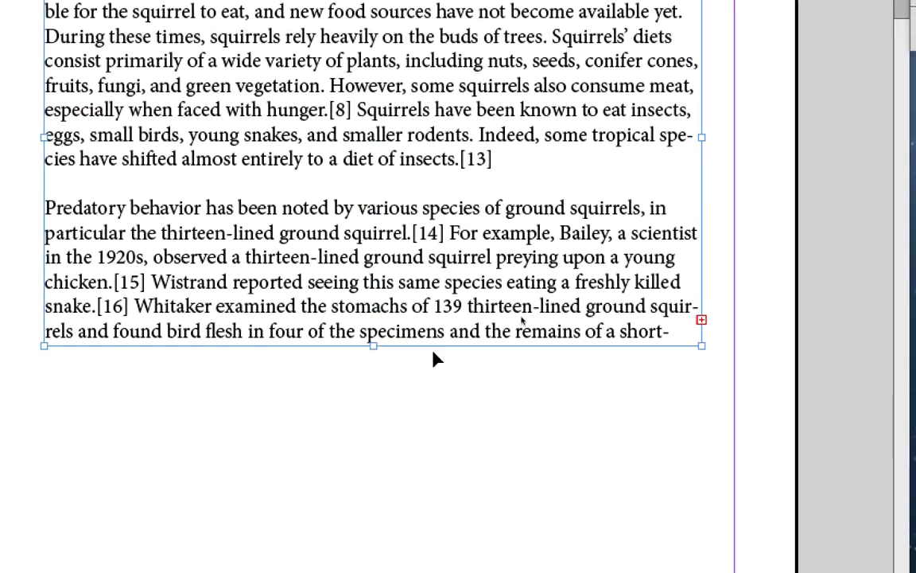
{"action": "left_click_drag", "start_coordinate": [374, 345], "coordinate": [377, 572]}
{"action": "left_click_drag", "start_coordinate": [412, 472], "coordinate": [408, 208]}
{"action": "left_click_drag", "start_coordinate": [411, 380], "coordinate": [412, 360]}
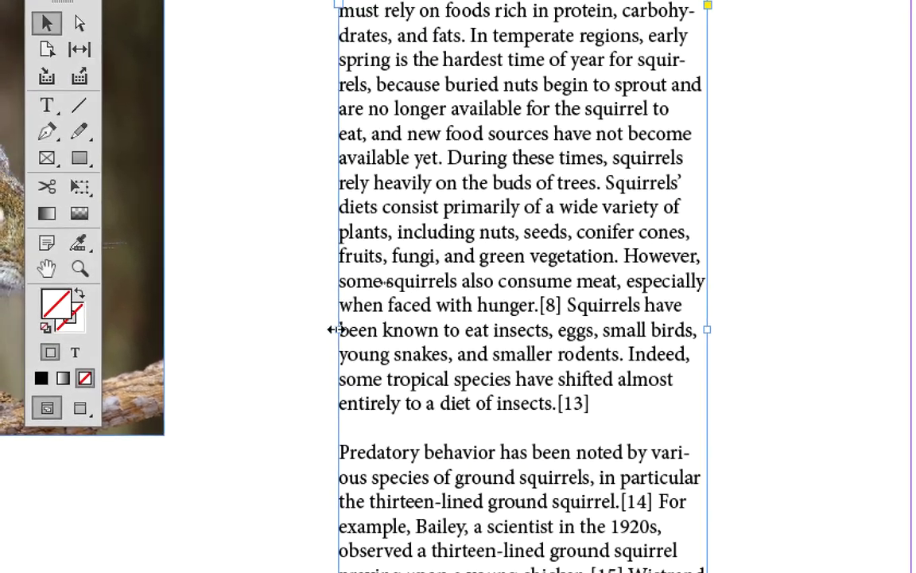
{"action": "left_click_drag", "start_coordinate": [333, 327], "coordinate": [137, 324]}
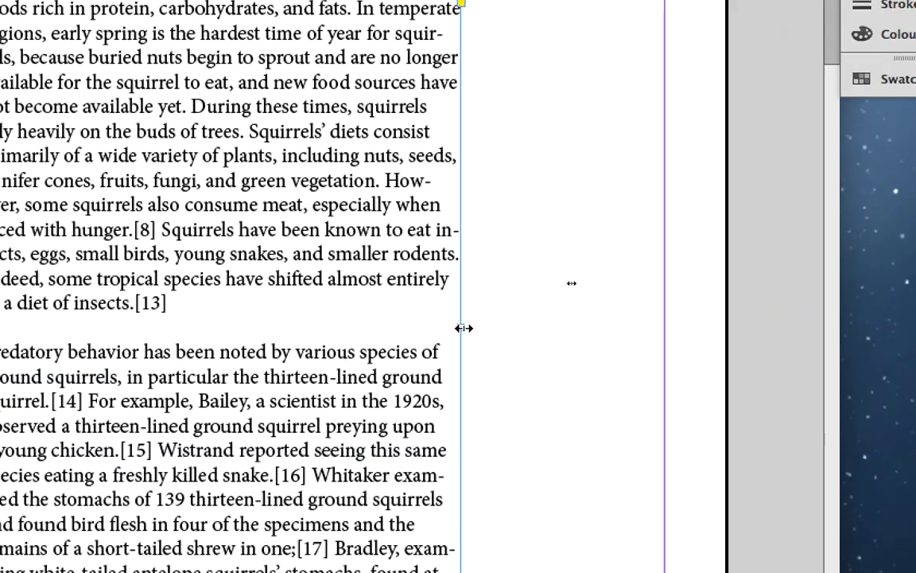
{"action": "left_click_drag", "start_coordinate": [463, 328], "coordinate": [543, 324]}
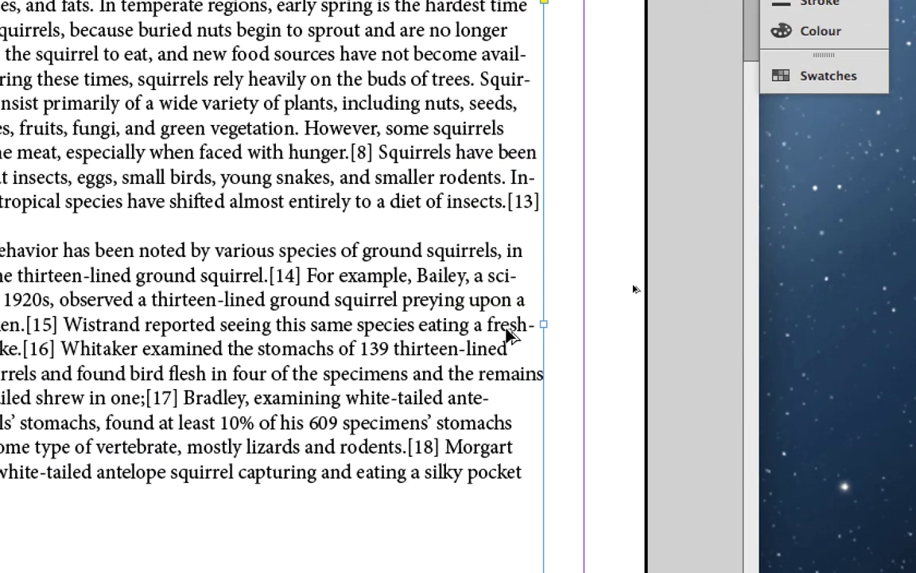